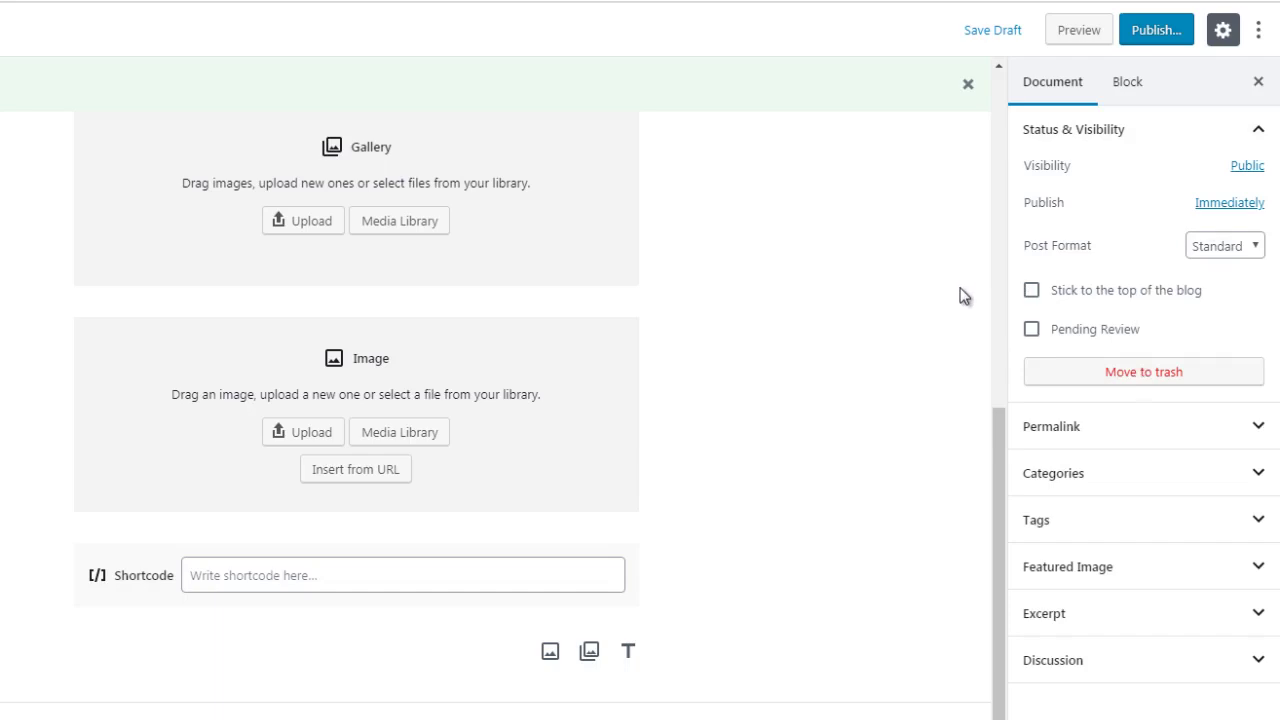
# - Close the green notice bar at the top of the draft post editor
pyautogui.click(967, 84)
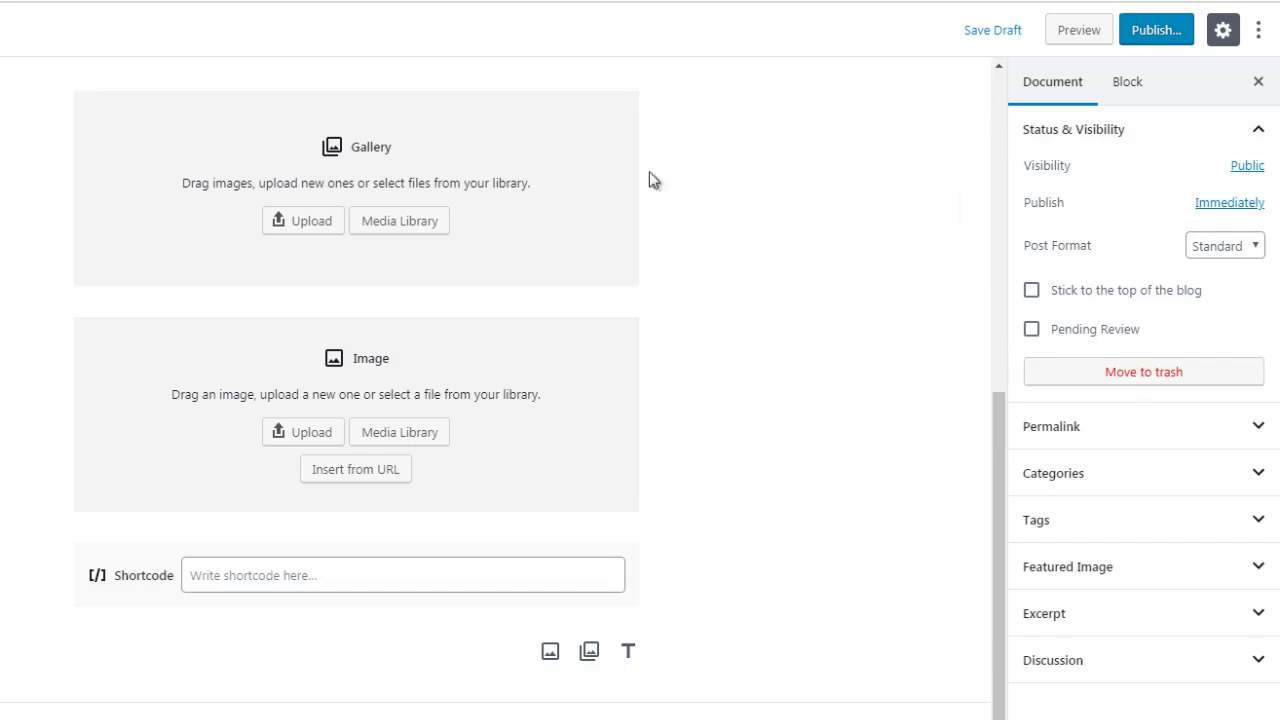
# - Inspect the Gallery and Image blocks in the Block tab, then return to the post's top
pyautogui.click(557, 228)
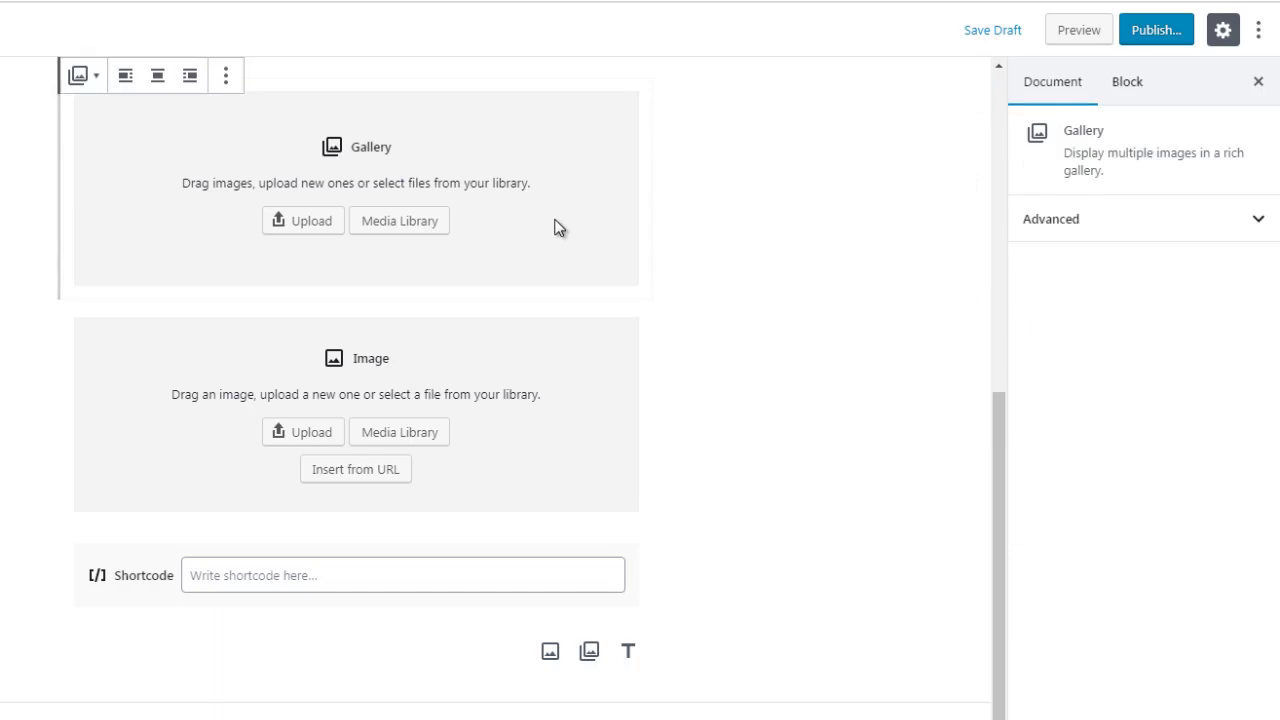
pyautogui.click(549, 366)
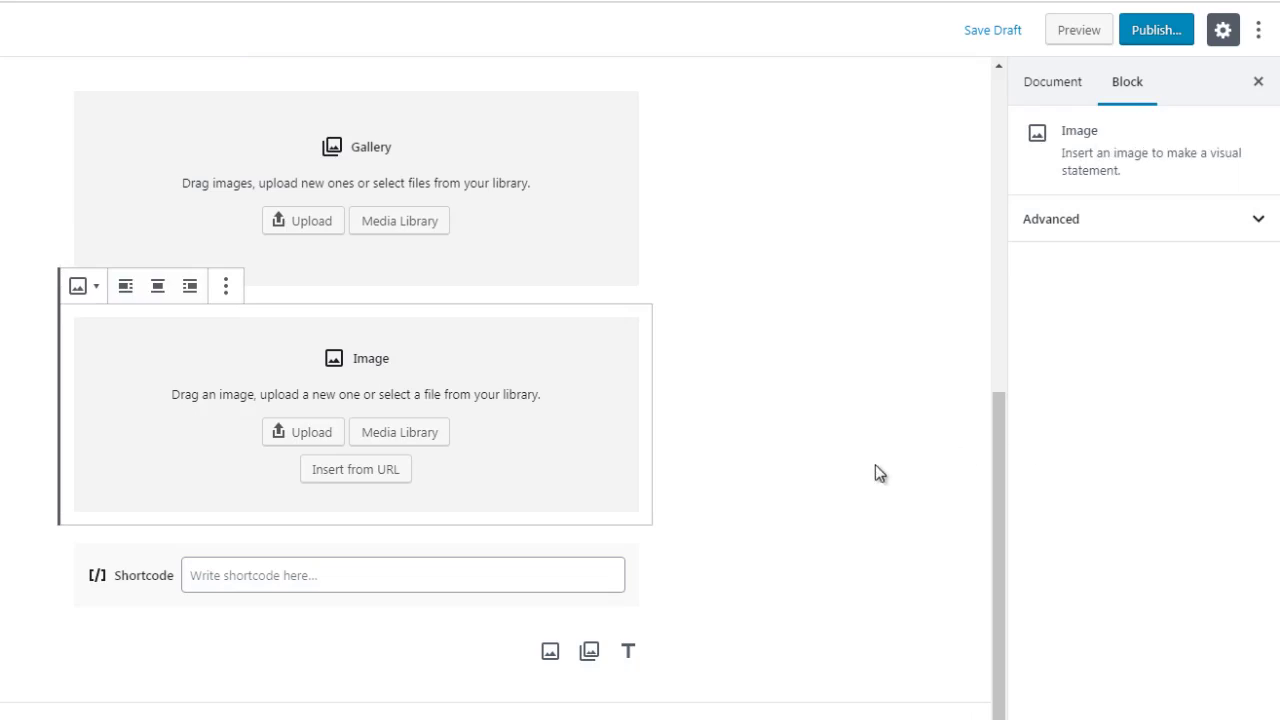
pyautogui.moveTo(1006, 463); pyautogui.dragTo(1008, 177)
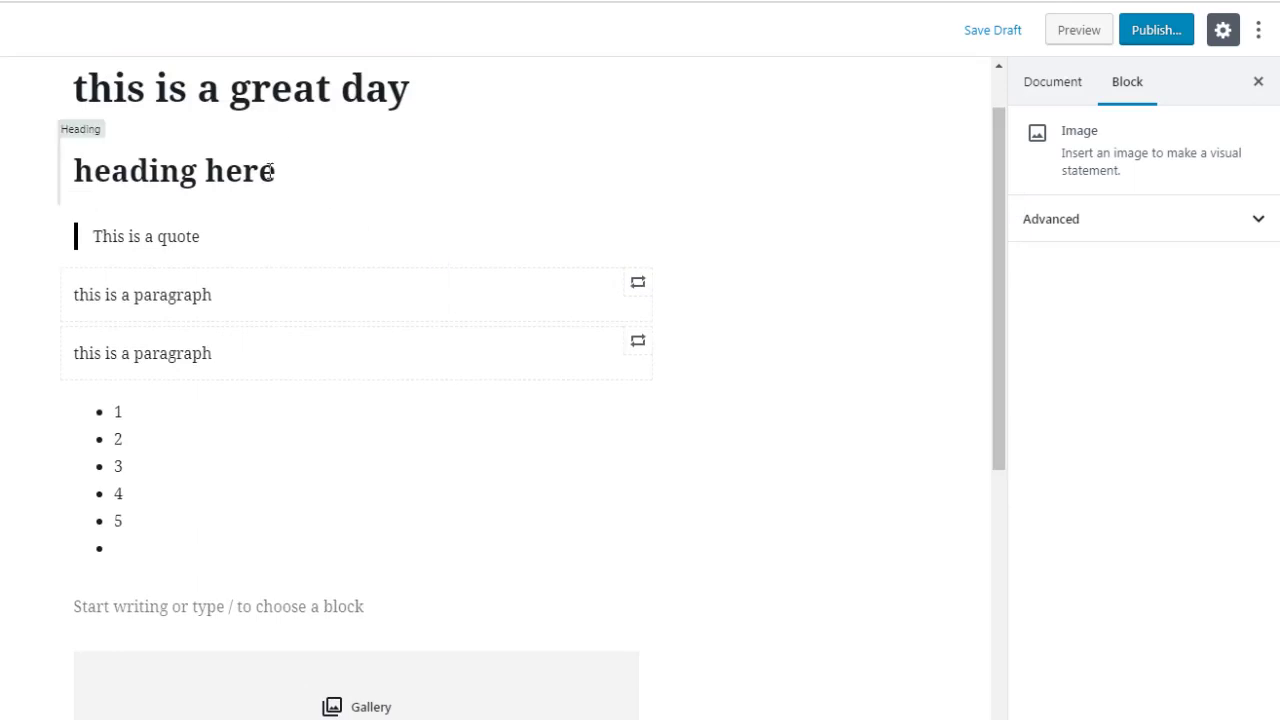
# - Select the 'heading here' block's text and check its More options menu without choosing anything
pyautogui.click(316, 178)
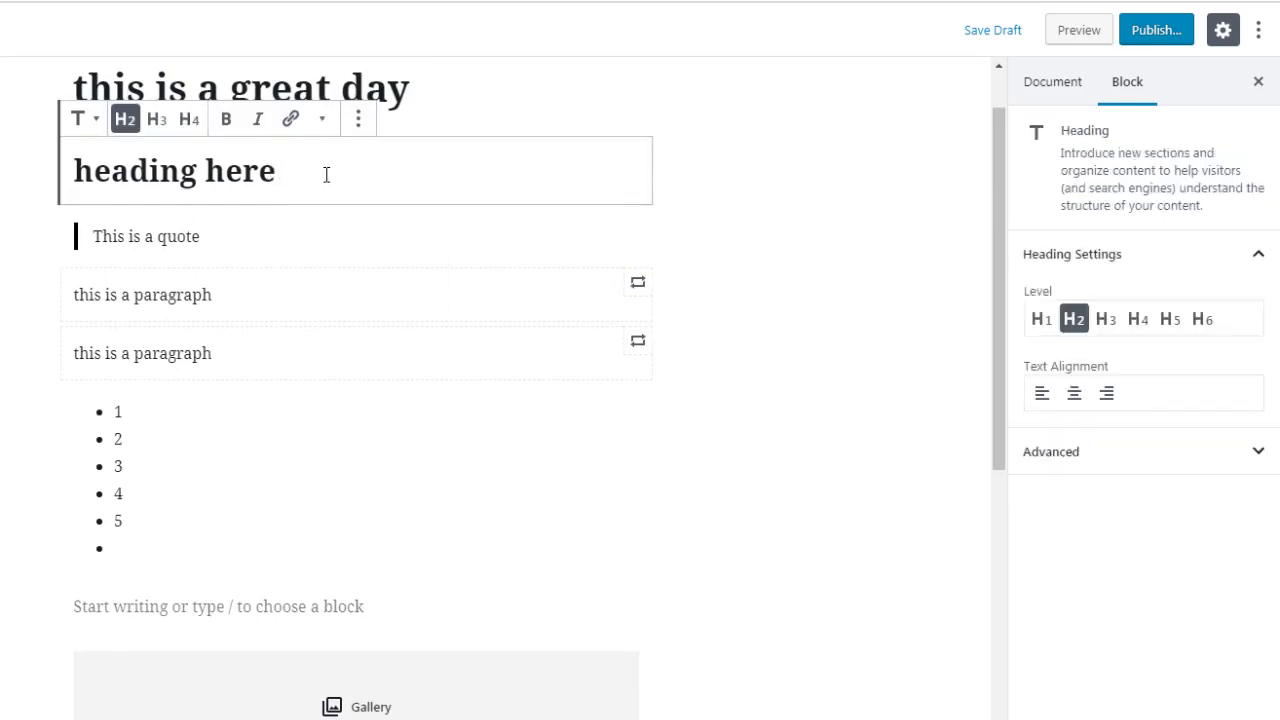
pyautogui.moveTo(326, 175); pyautogui.dragTo(78, 170)
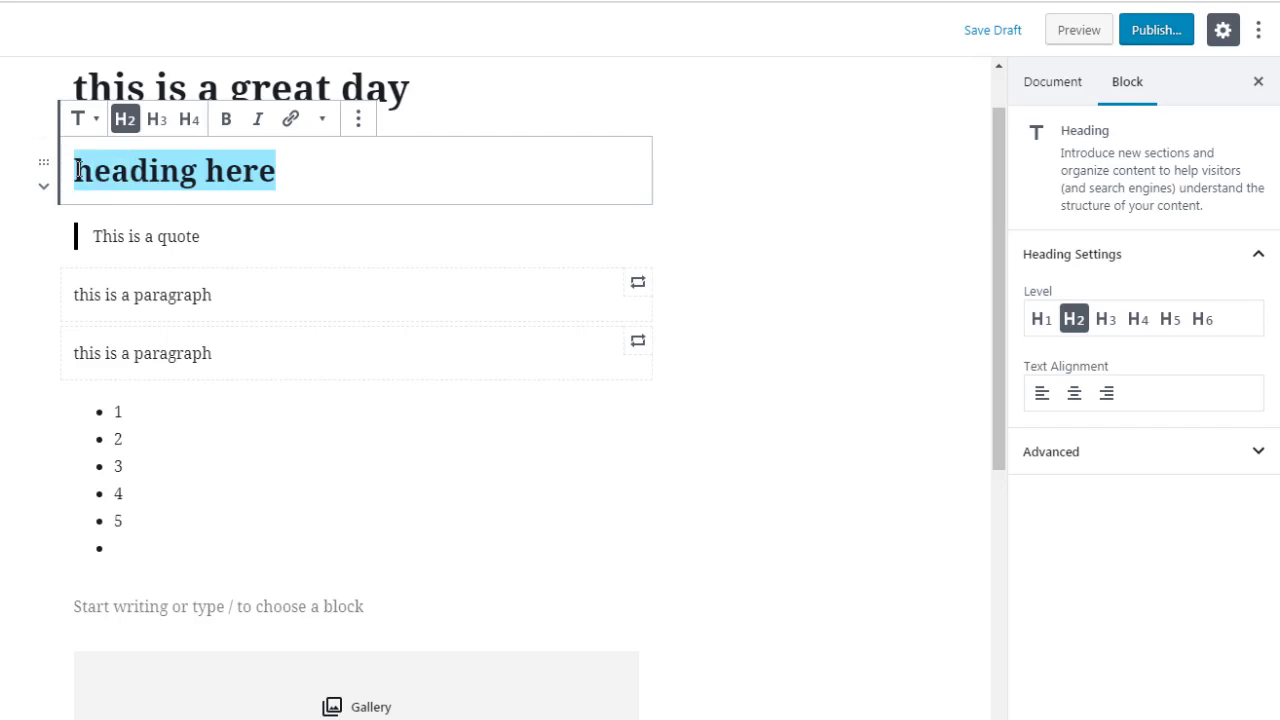
pyautogui.click(358, 119)
pyautogui.click(732, 227)
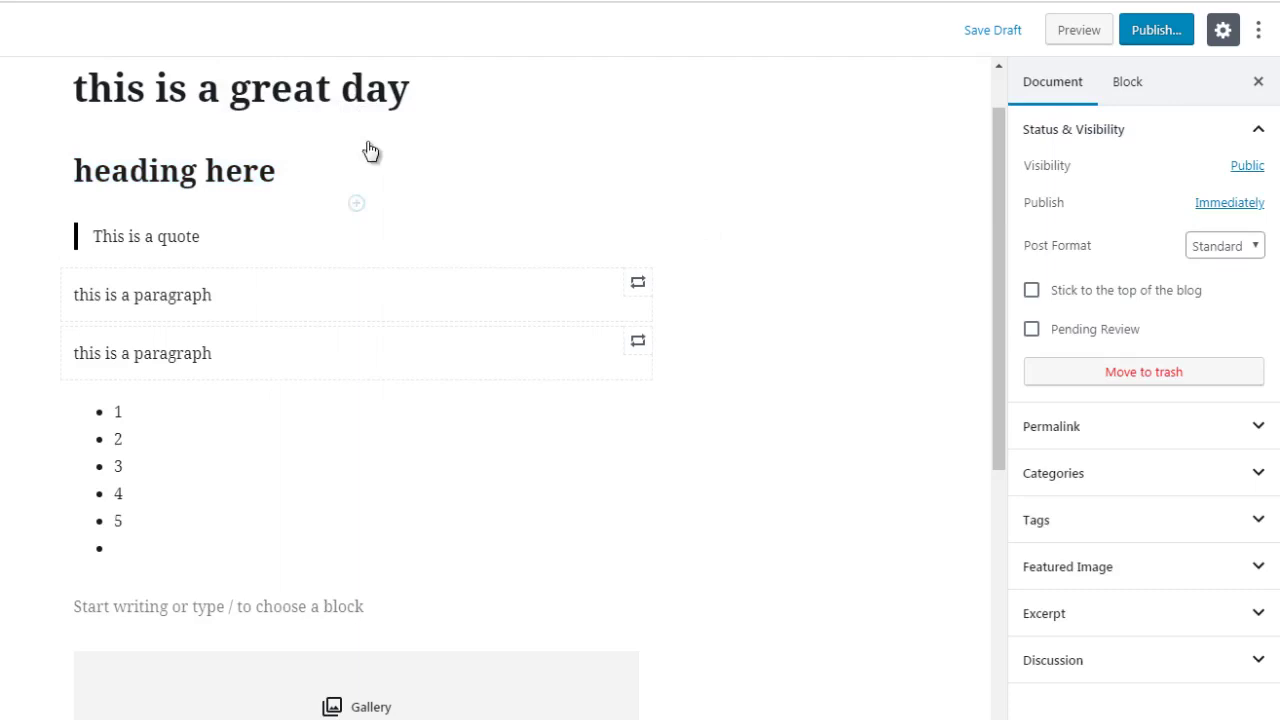
# - Reselect the H2 heading text and expand Advanced, showing empty HTML anchor and CSS class fields
pyautogui.click(309, 174)
pyautogui.moveTo(309, 174); pyautogui.dragTo(62, 172)
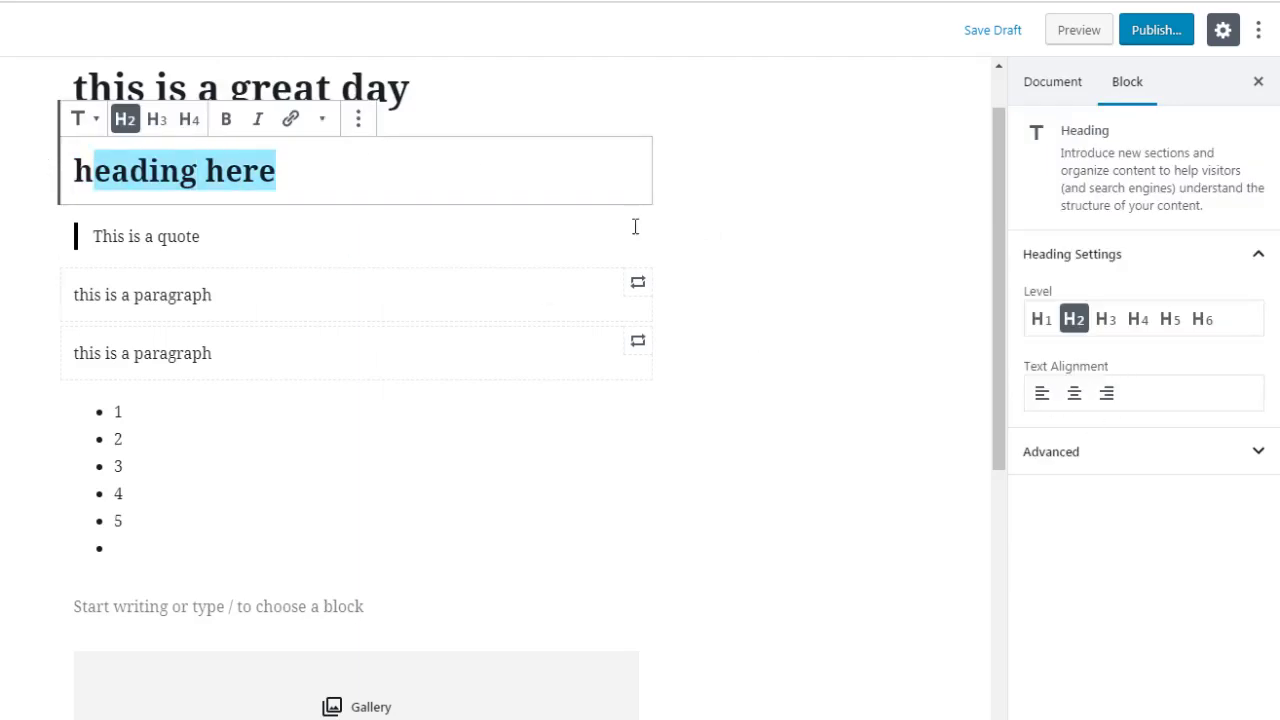
pyautogui.click(321, 166)
pyautogui.moveTo(292, 160); pyautogui.dragTo(357, 200)
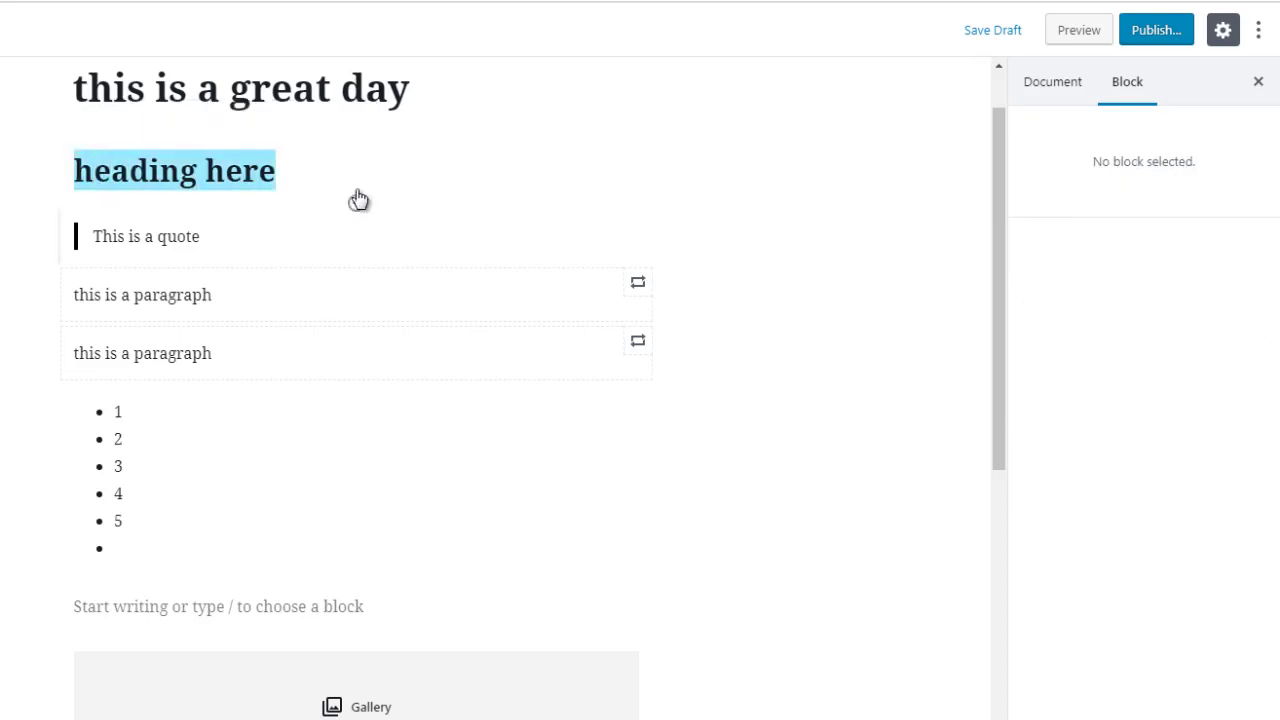
pyautogui.click(302, 175)
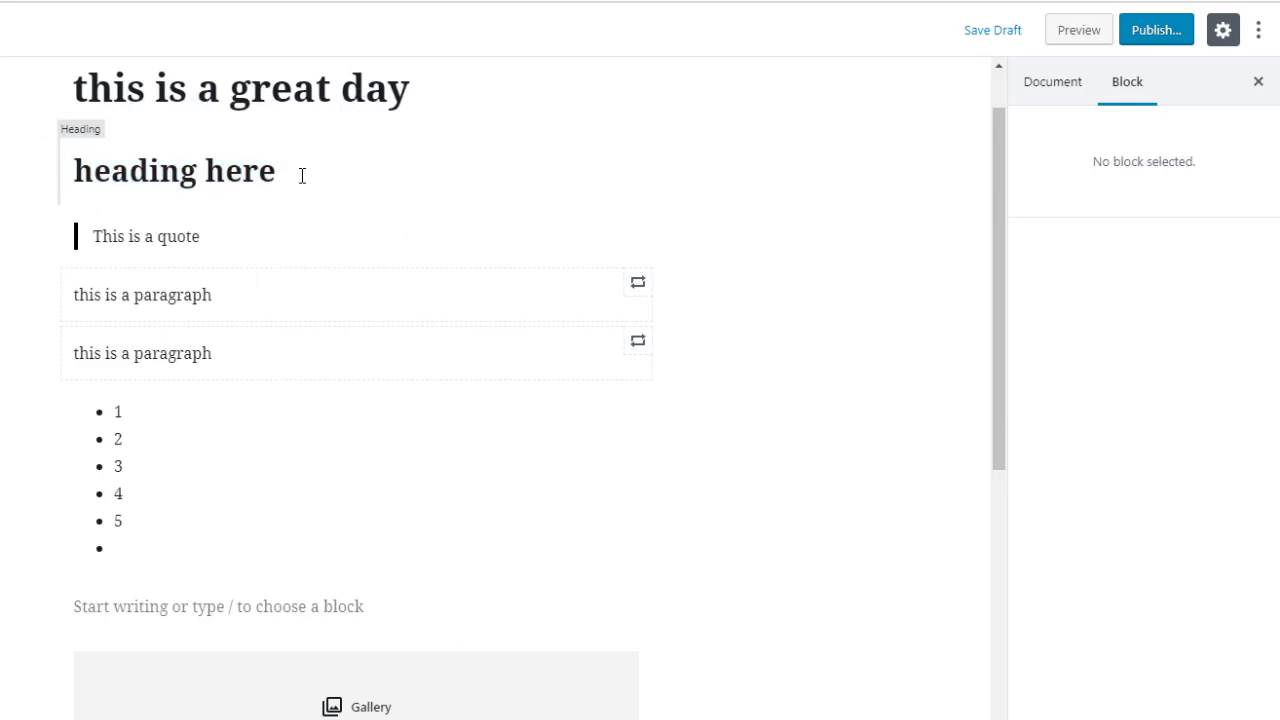
pyautogui.click(269, 240)
pyautogui.click(282, 165)
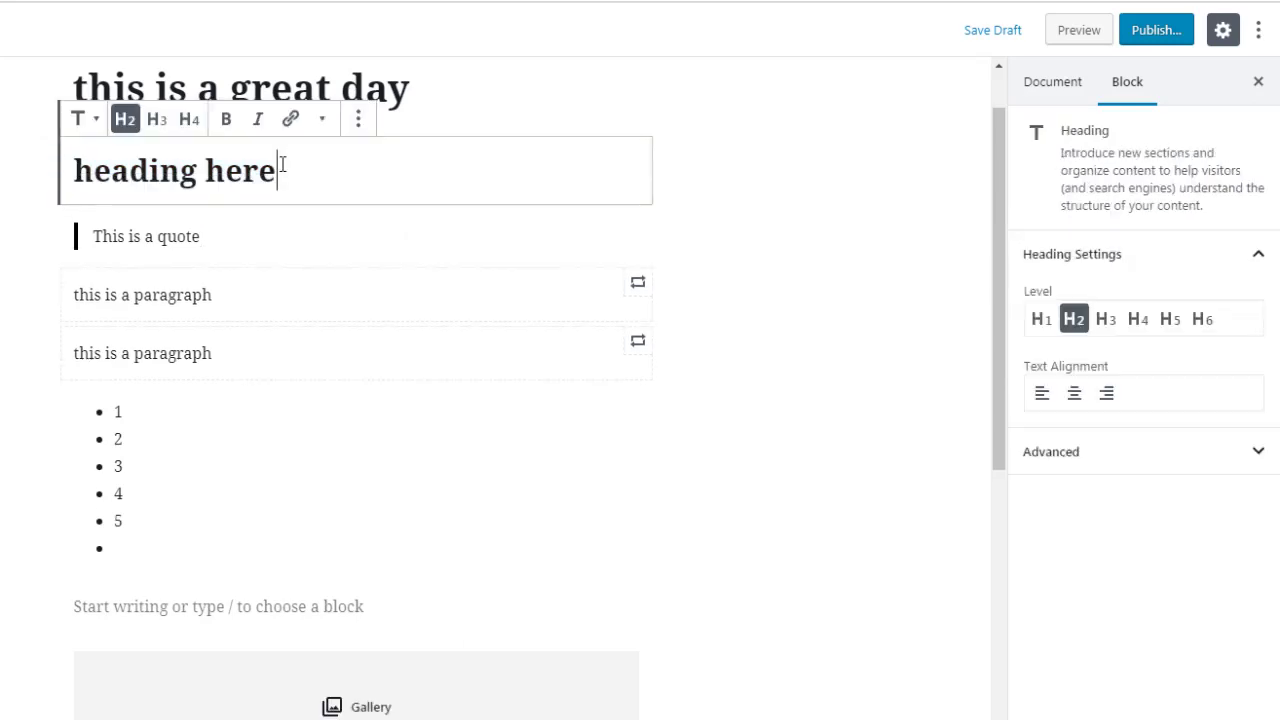
pyautogui.moveTo(282, 165); pyautogui.dragTo(76, 168)
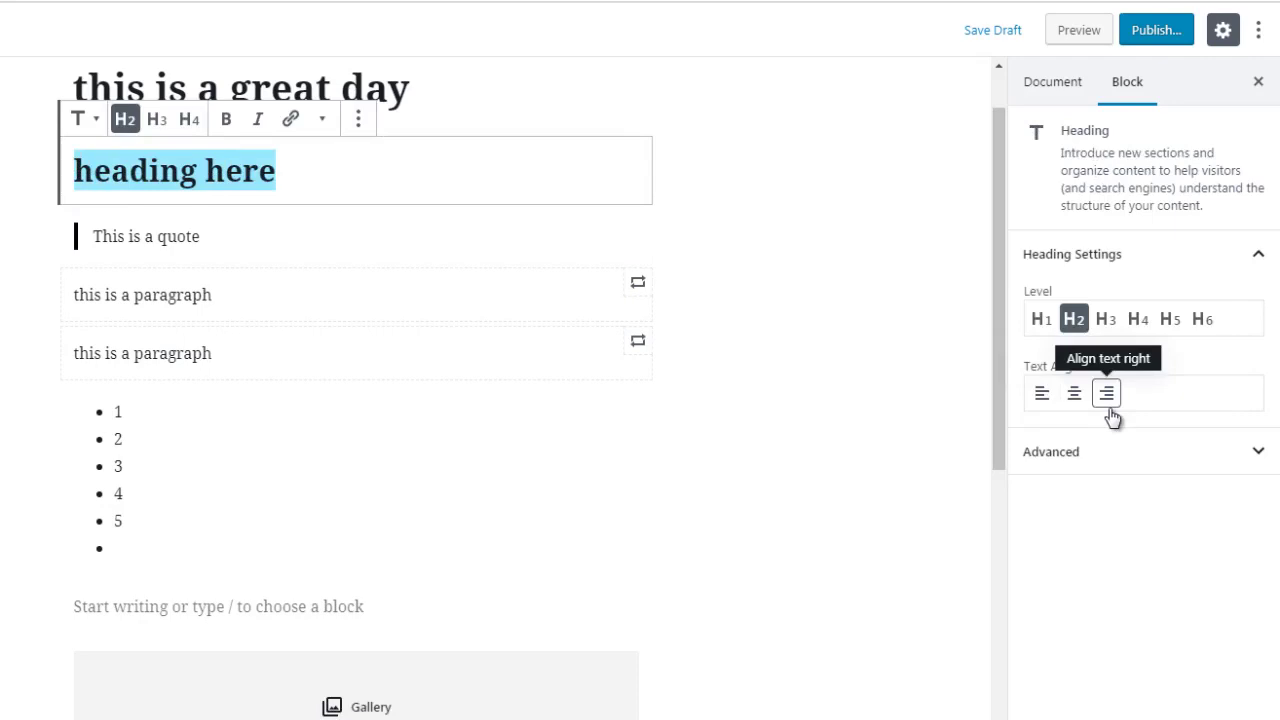
pyautogui.click(1088, 454)
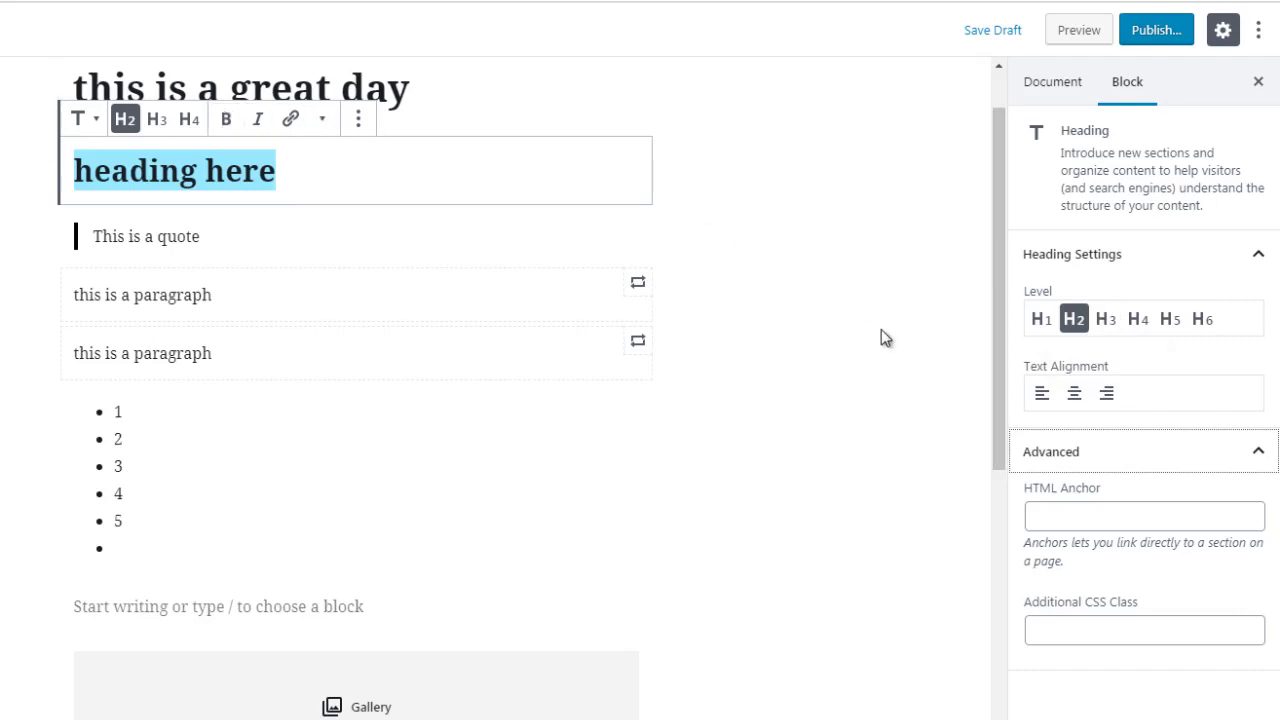
# - Select all five list items and switch the list to numbered, then back to bulleted
pyautogui.click(155, 451)
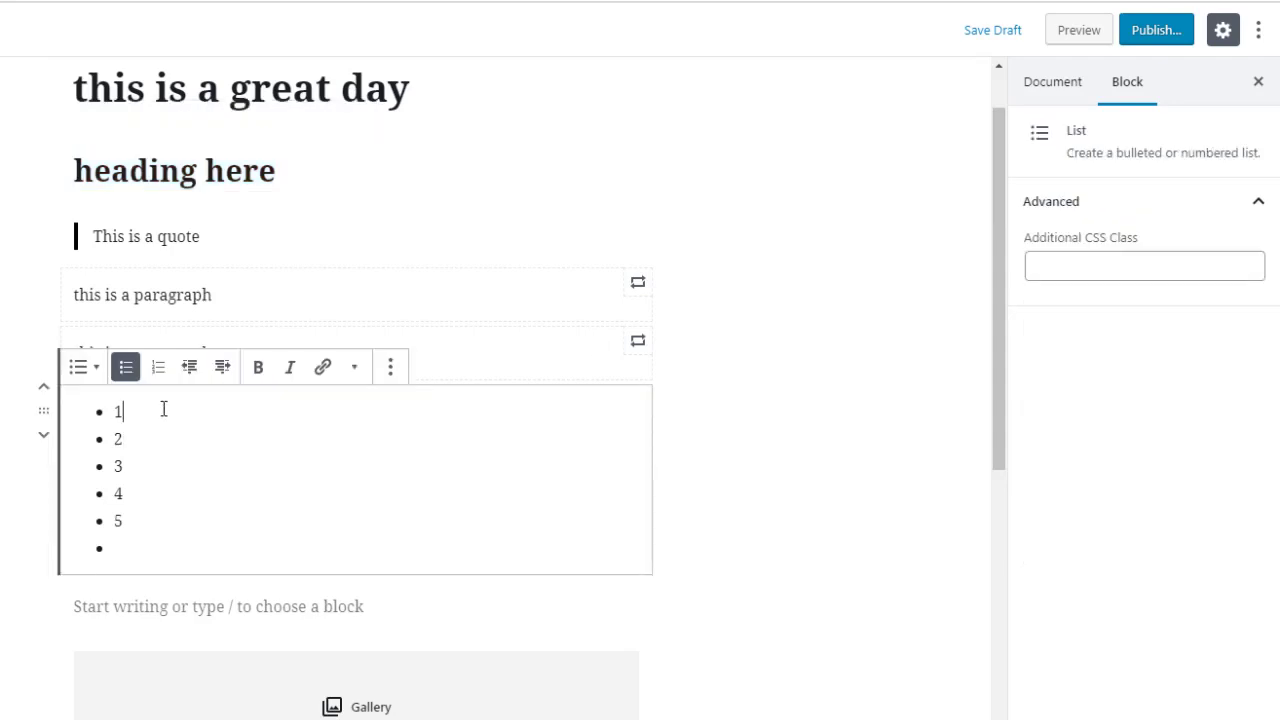
pyautogui.moveTo(134, 545); pyautogui.dragTo(112, 410)
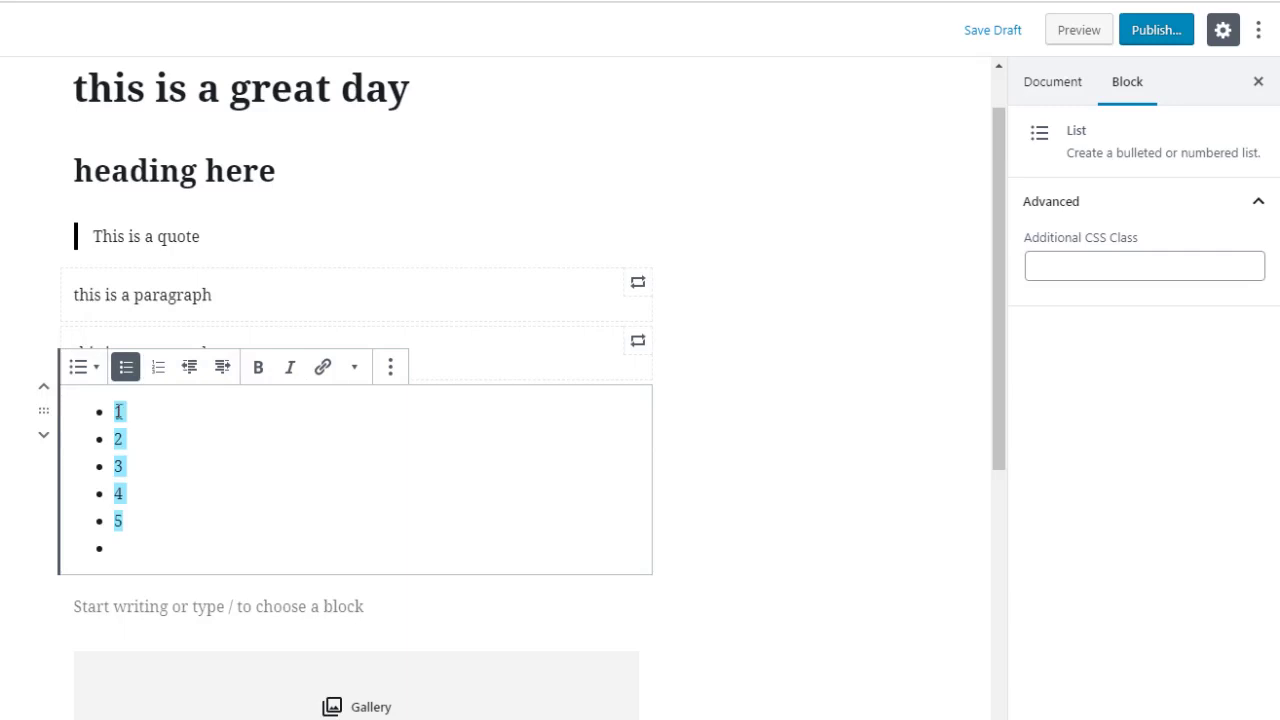
pyautogui.click(158, 369)
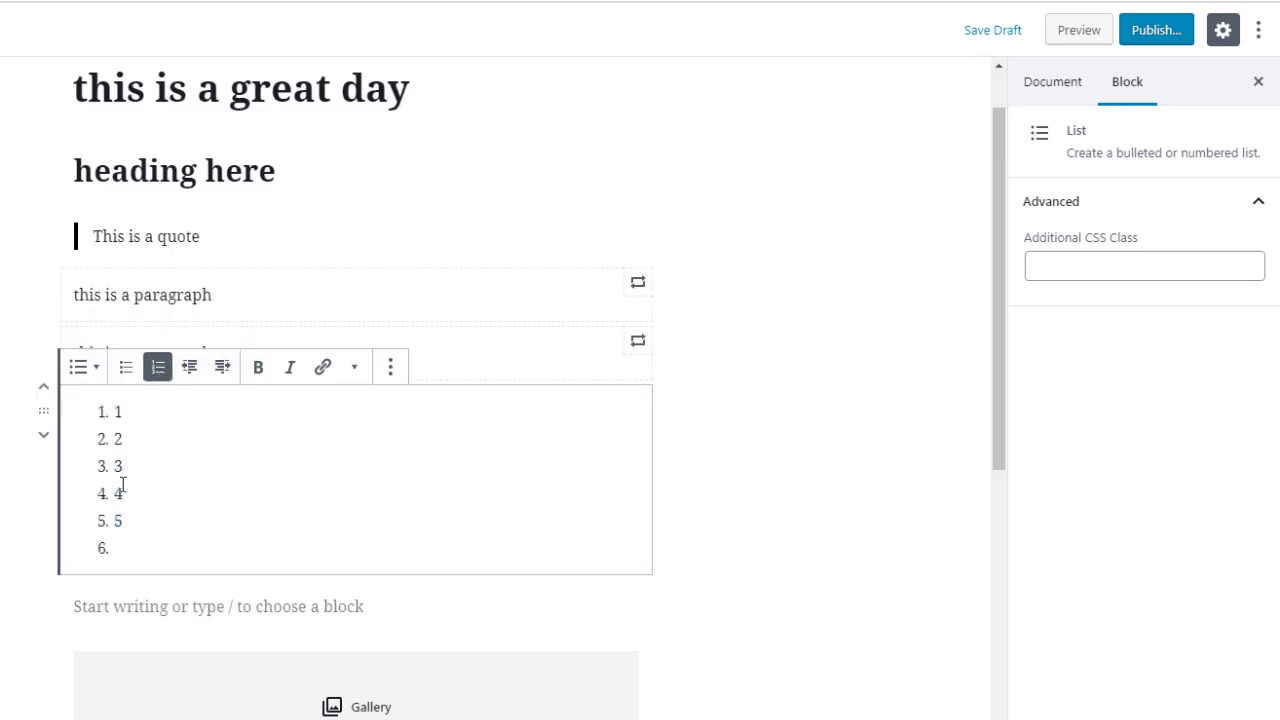
pyautogui.click(126, 368)
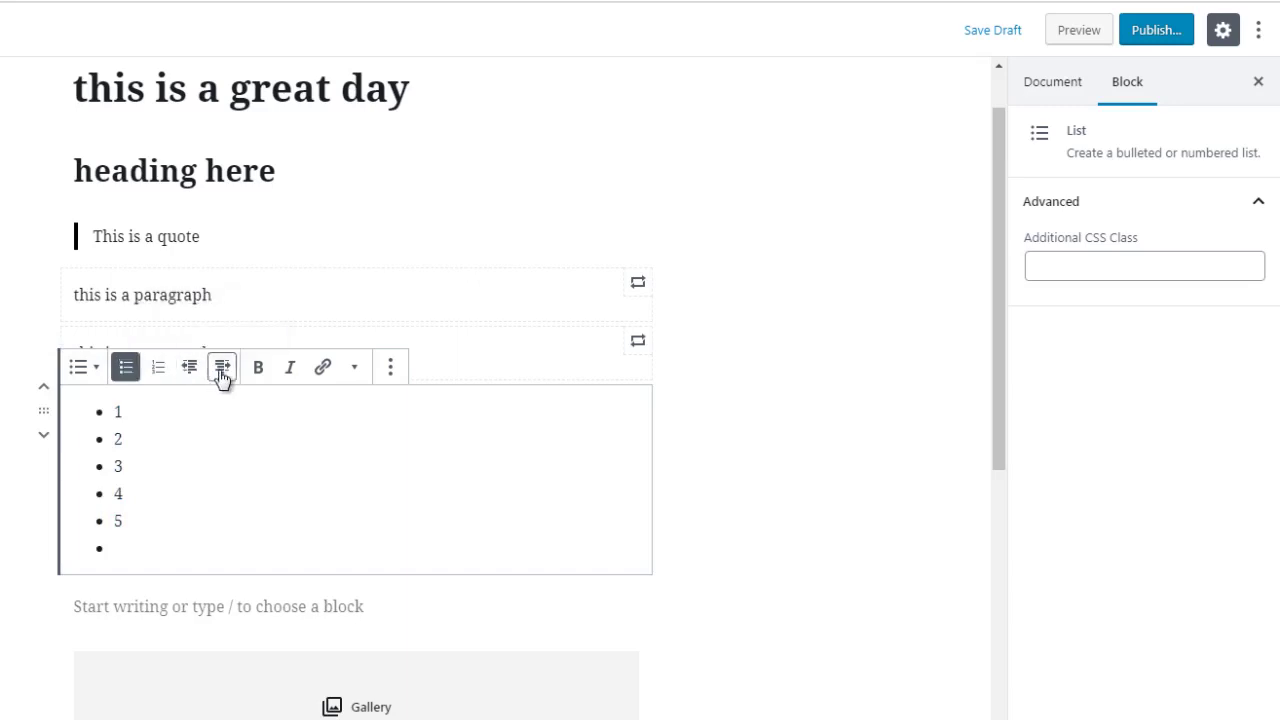
# - Make the '1' in the first list item bold and italic
pyautogui.click(126, 411)
pyautogui.moveTo(134, 411); pyautogui.dragTo(108, 411)
pyautogui.click(257, 374)
pyautogui.click(287, 374)
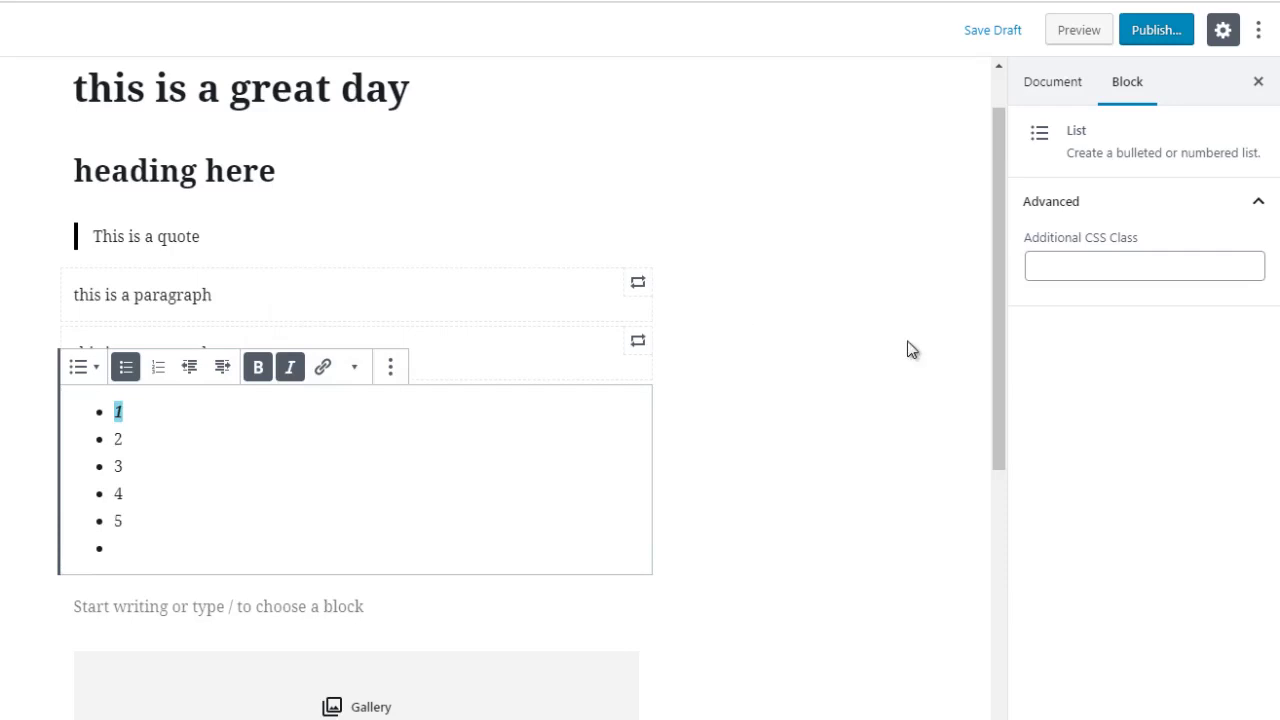
pyautogui.scroll(-1, 981, 320)
pyautogui.scroll(-5, 981, 340)
# - Deselect the list to show Document settings and list the post formats, Standard still set
pyautogui.click(733, 475)
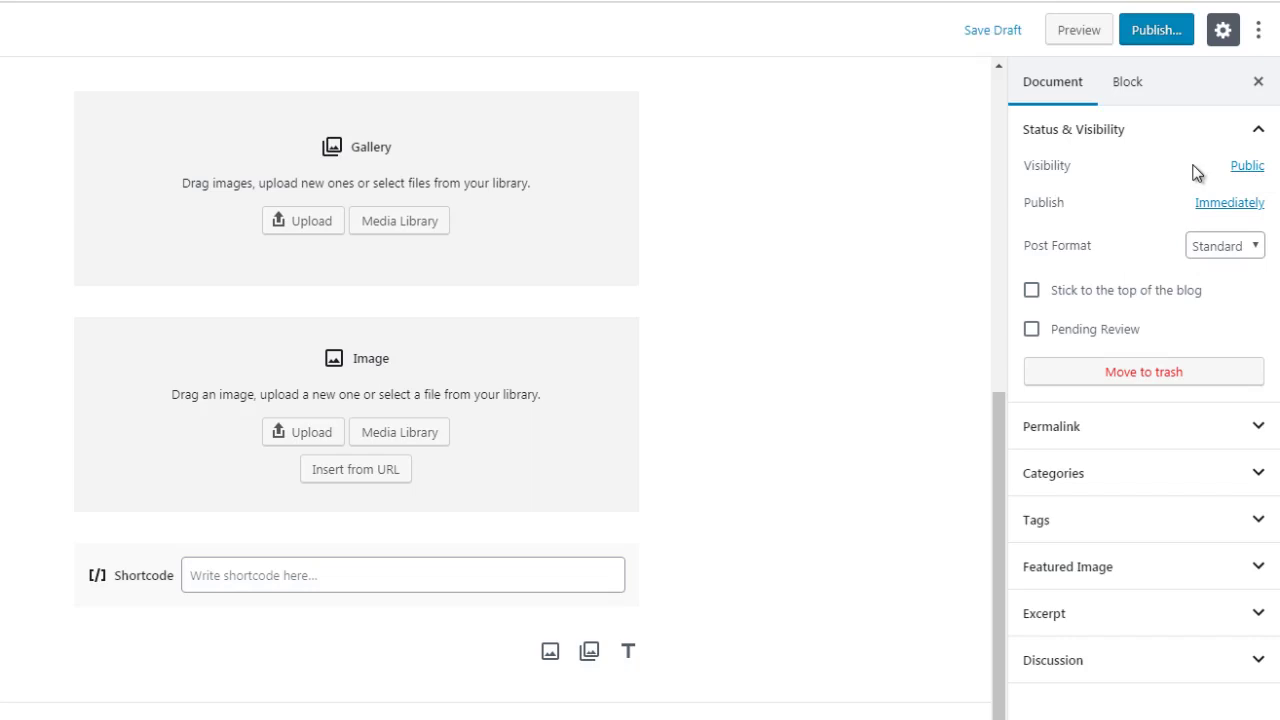
pyautogui.click(1218, 246)
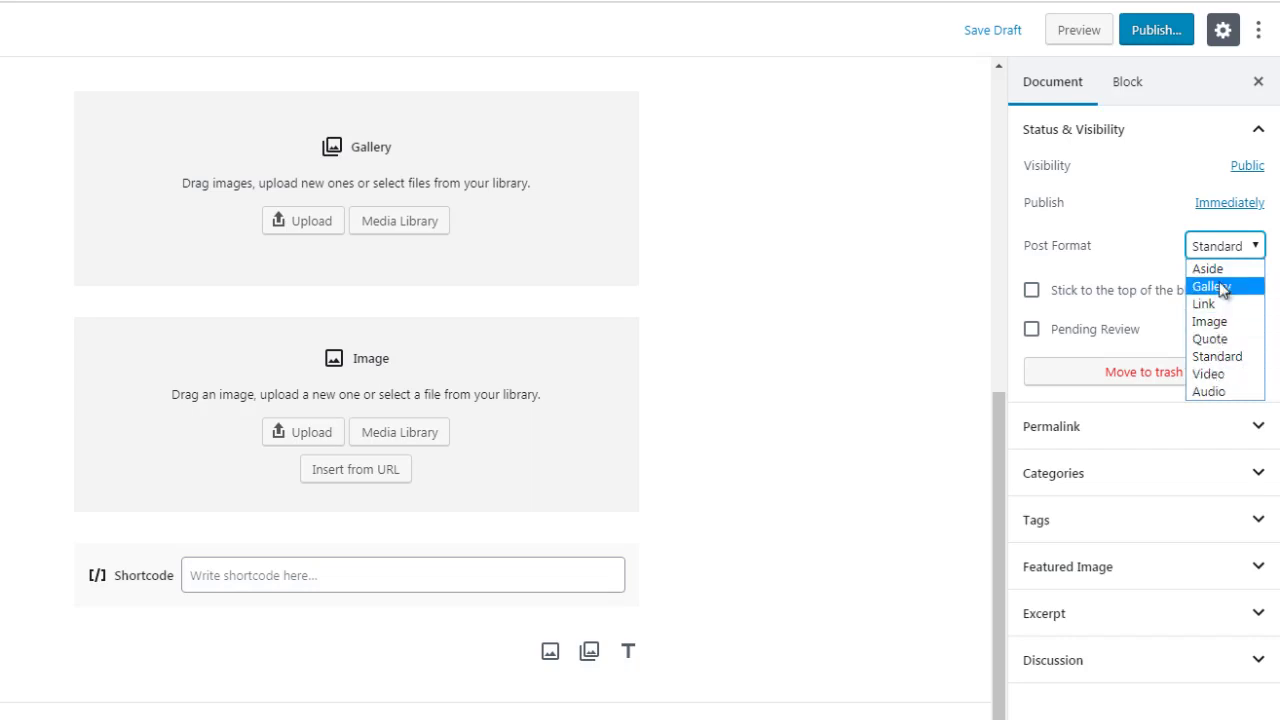
# - Dismiss the post format choices, keeping the format as Standard
pyautogui.click(1015, 251)
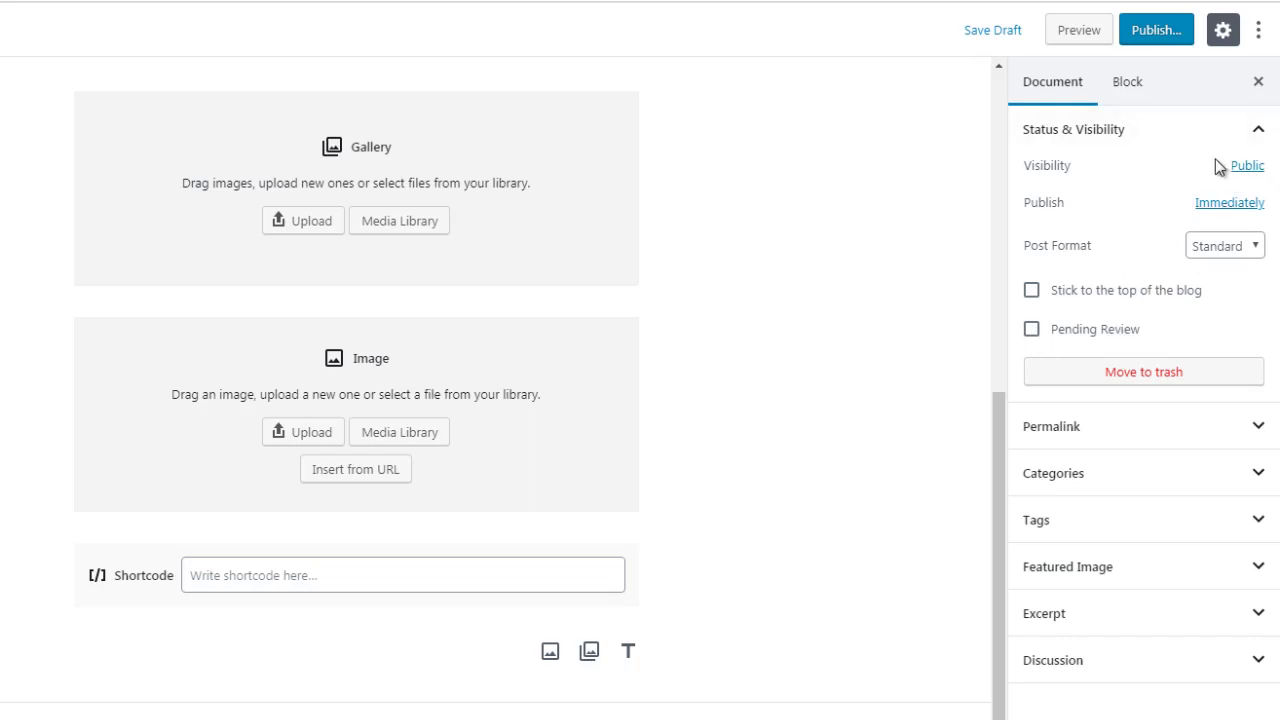
# - Expand the Permalink panel in the post's Document settings
pyautogui.click(1053, 430)
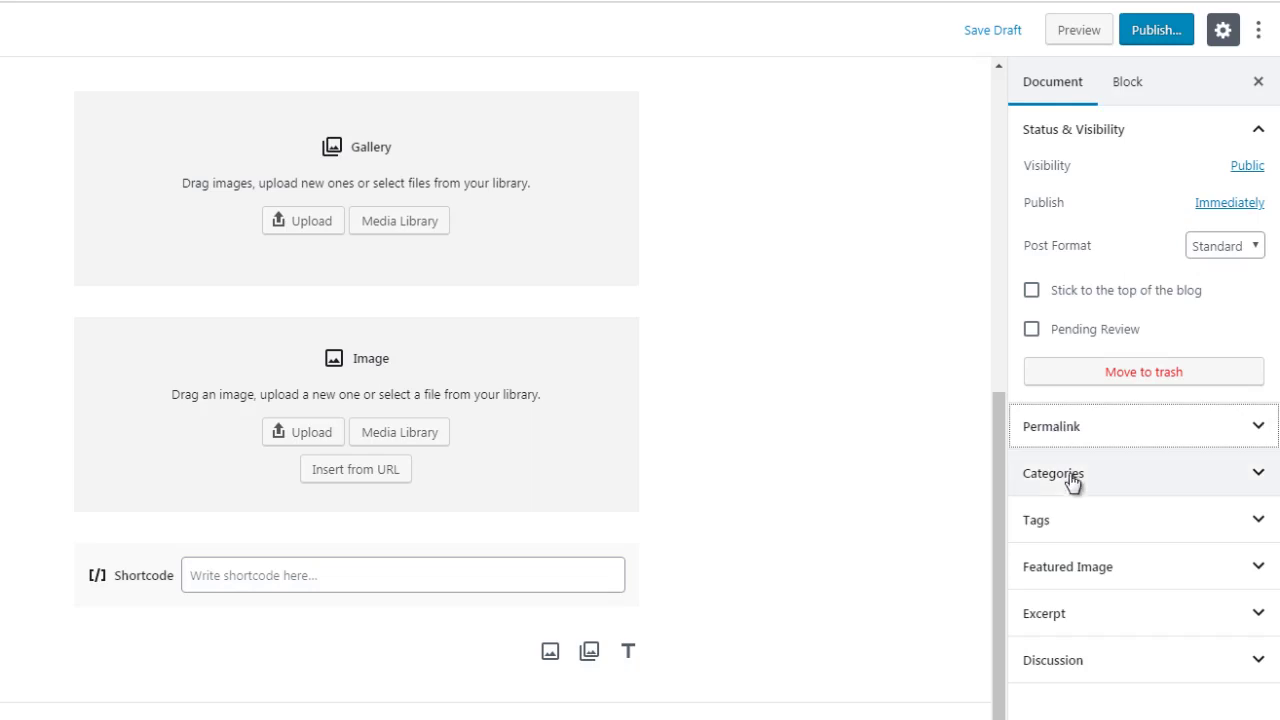
# - Expand the Categories panel and open the Add New Category form
pyautogui.click(1070, 481)
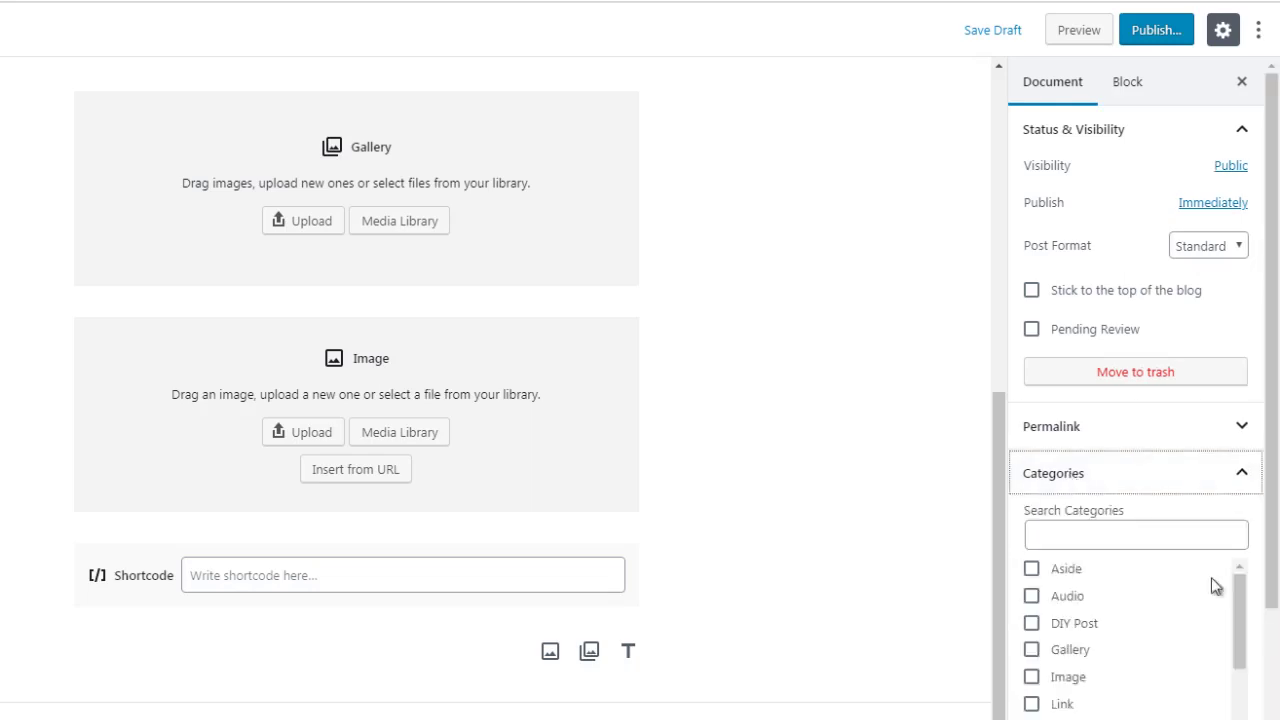
pyautogui.scroll(-1, 1240, 560)
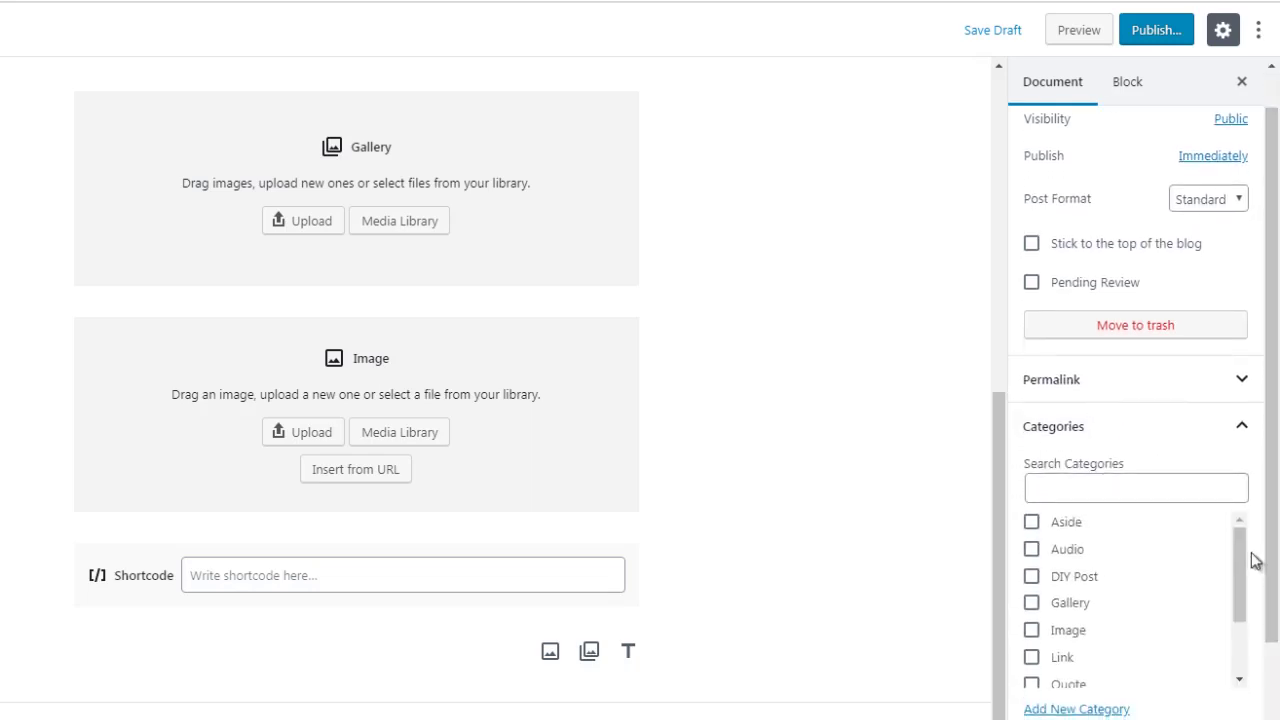
pyautogui.moveTo(1241, 559); pyautogui.dragTo(1244, 606)
pyautogui.click(1117, 707)
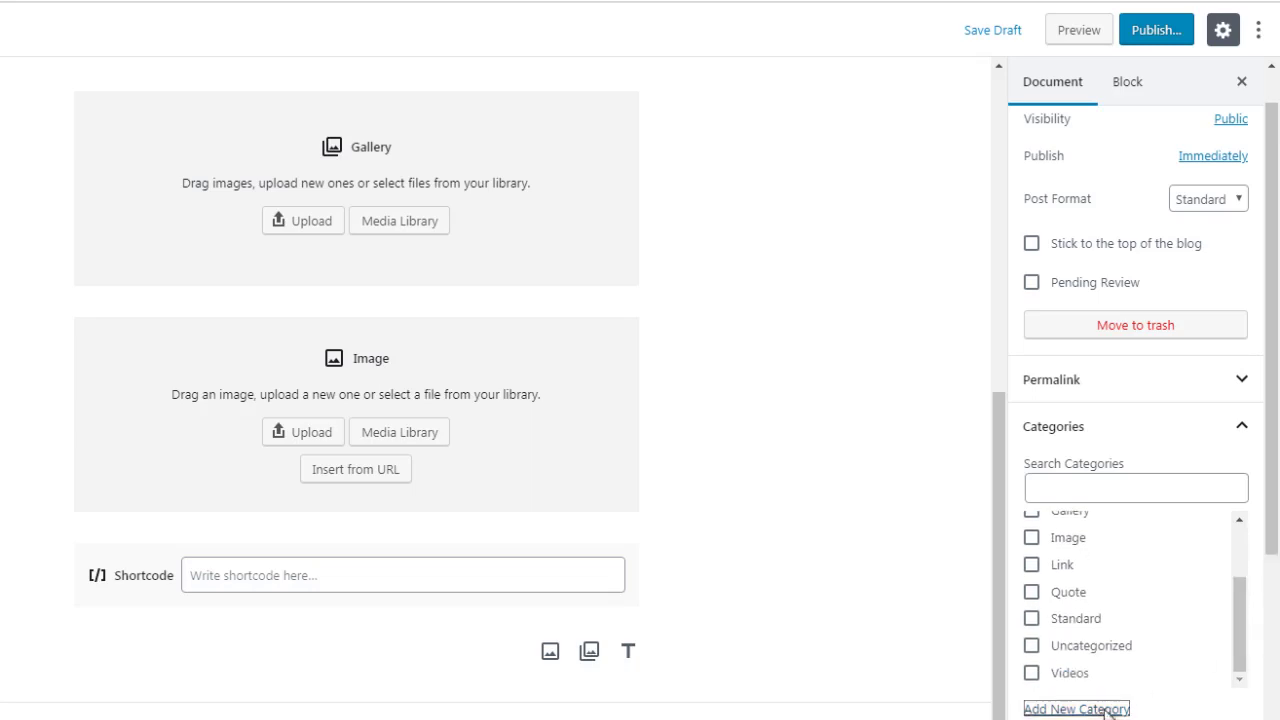
# - Check the Parent Category options without choosing one, then focus the New Category Name field
pyautogui.scroll(-2, 1278, 535)
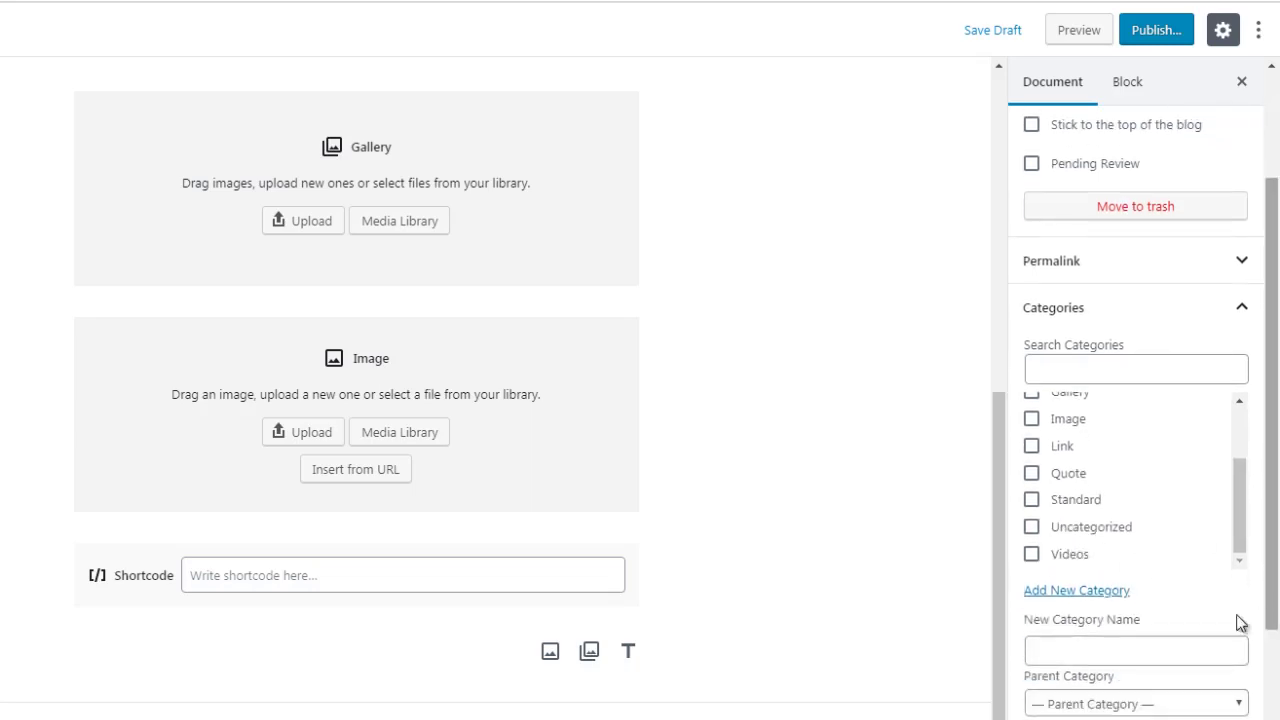
pyautogui.scroll(-1, 1119, 656)
pyautogui.click(1119, 656)
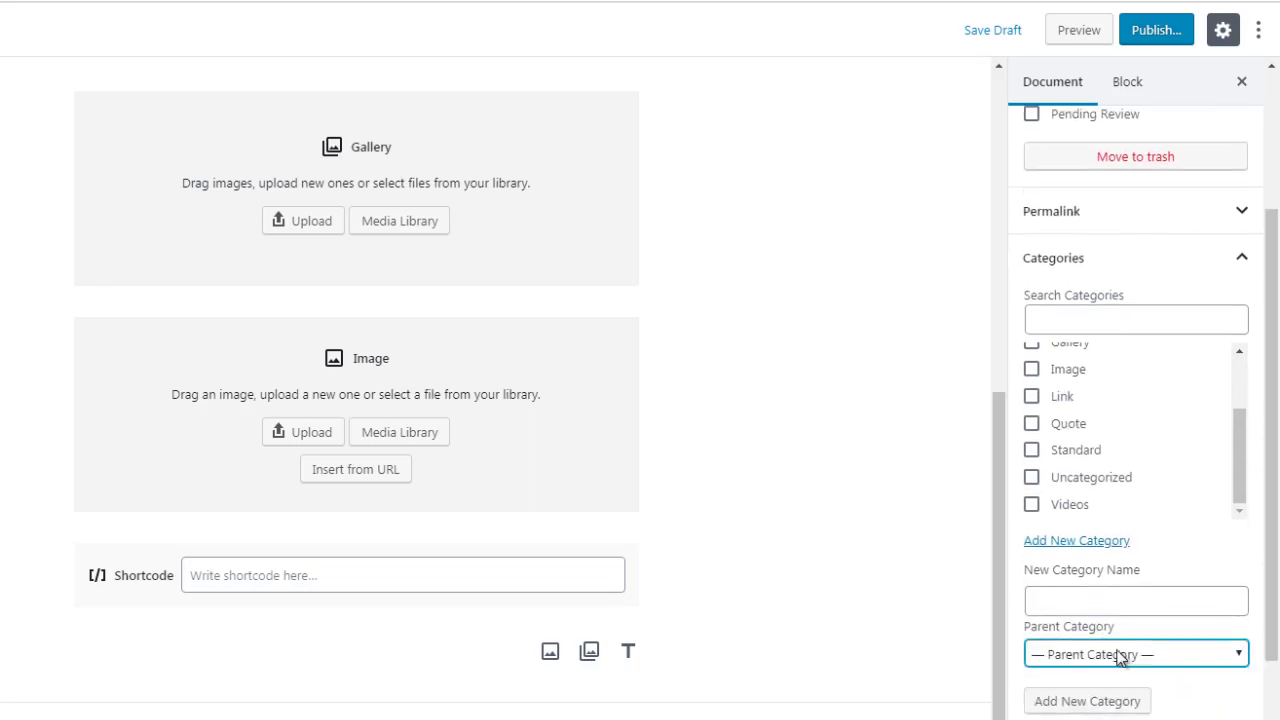
pyautogui.click(1117, 655)
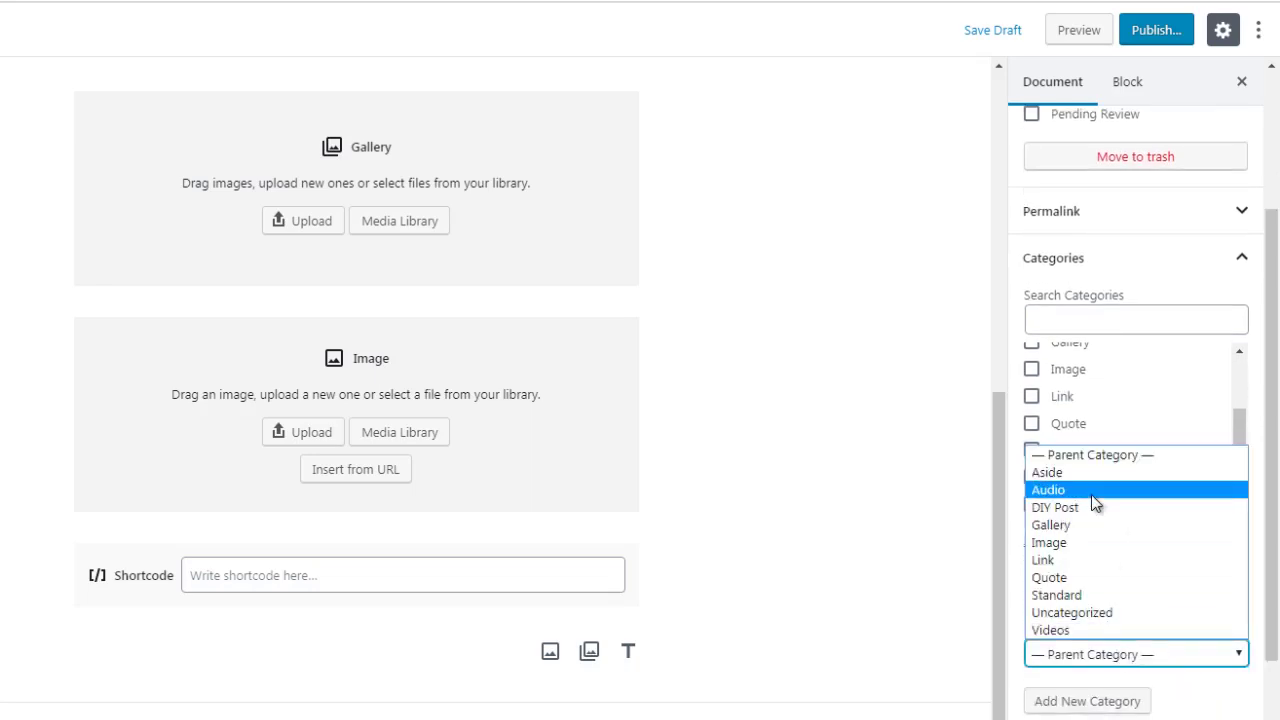
pyautogui.click(1095, 654)
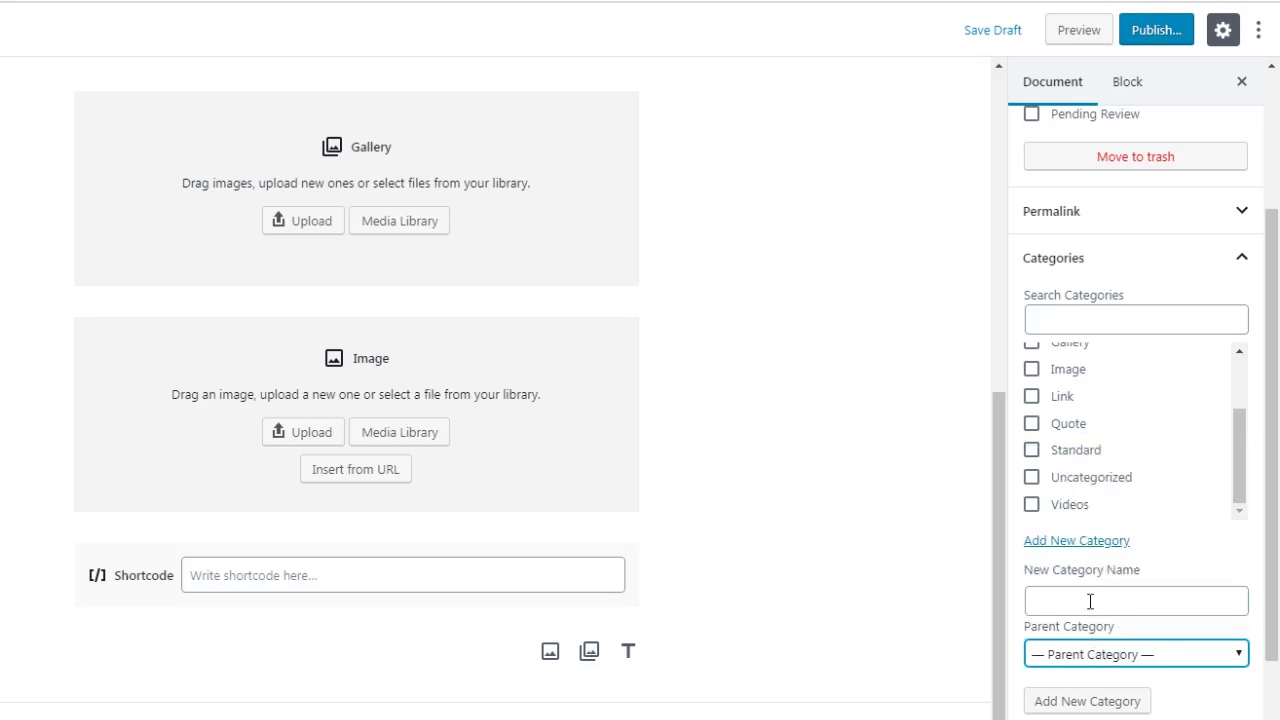
pyautogui.click(1090, 597)
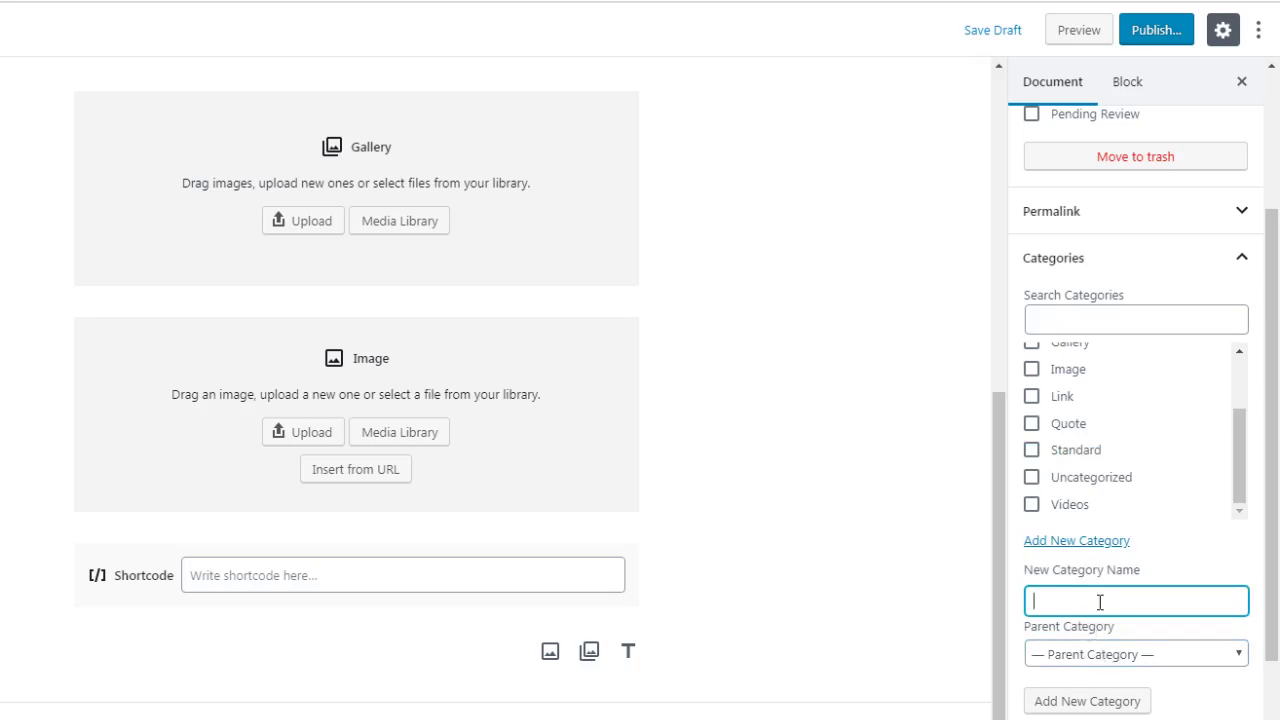
pyautogui.scroll(-1, 1100, 602)
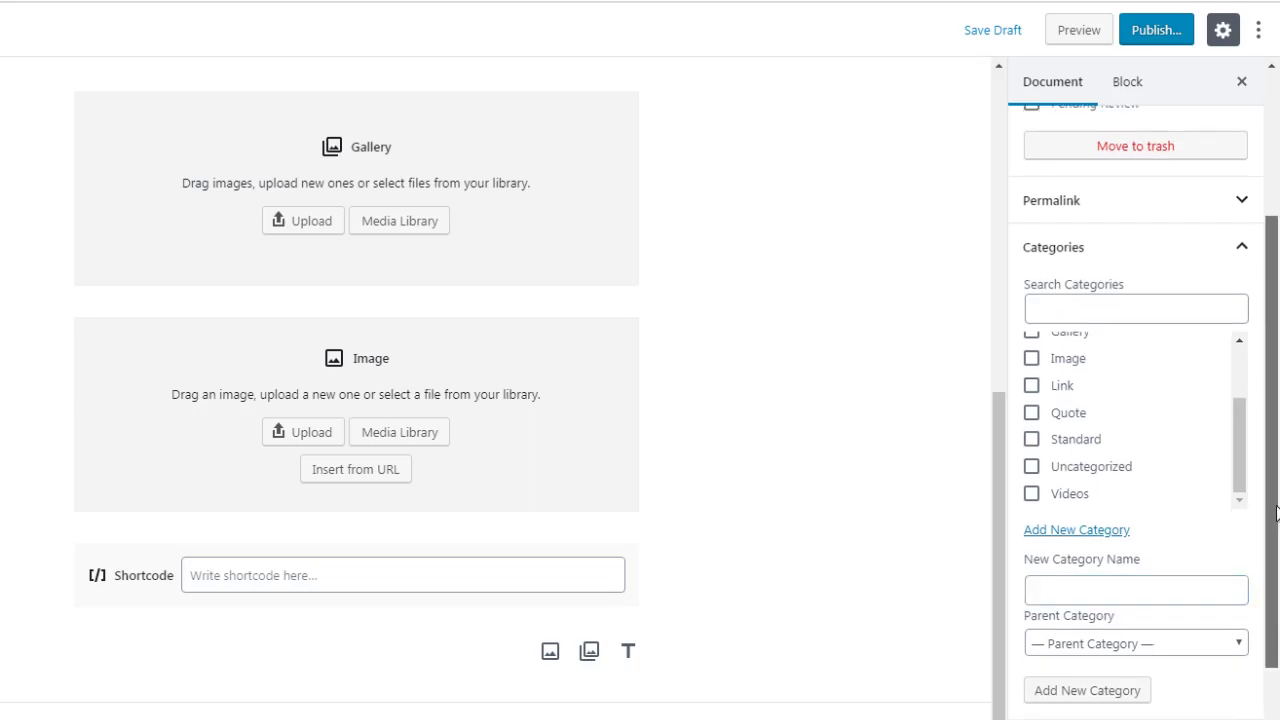
# - Collapse Categories, check the empty Add New Tag field in Tags, then collapse Tags again
pyautogui.click(1092, 230)
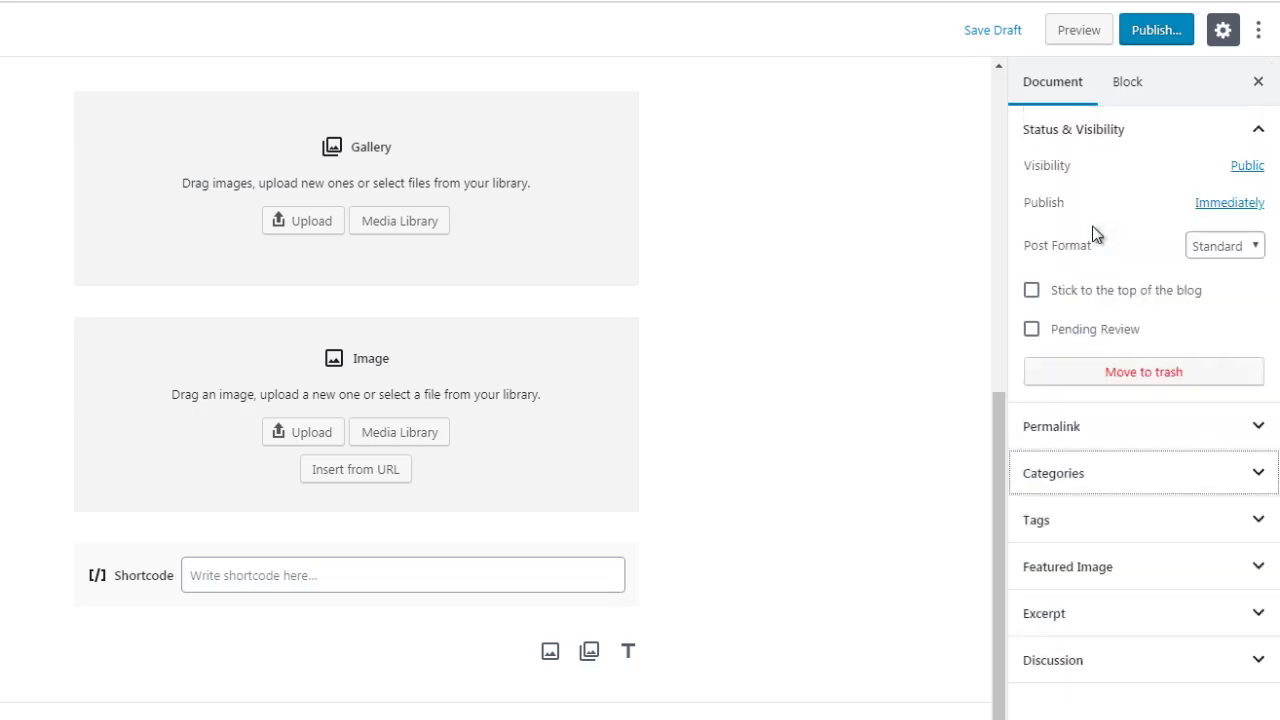
pyautogui.click(1069, 531)
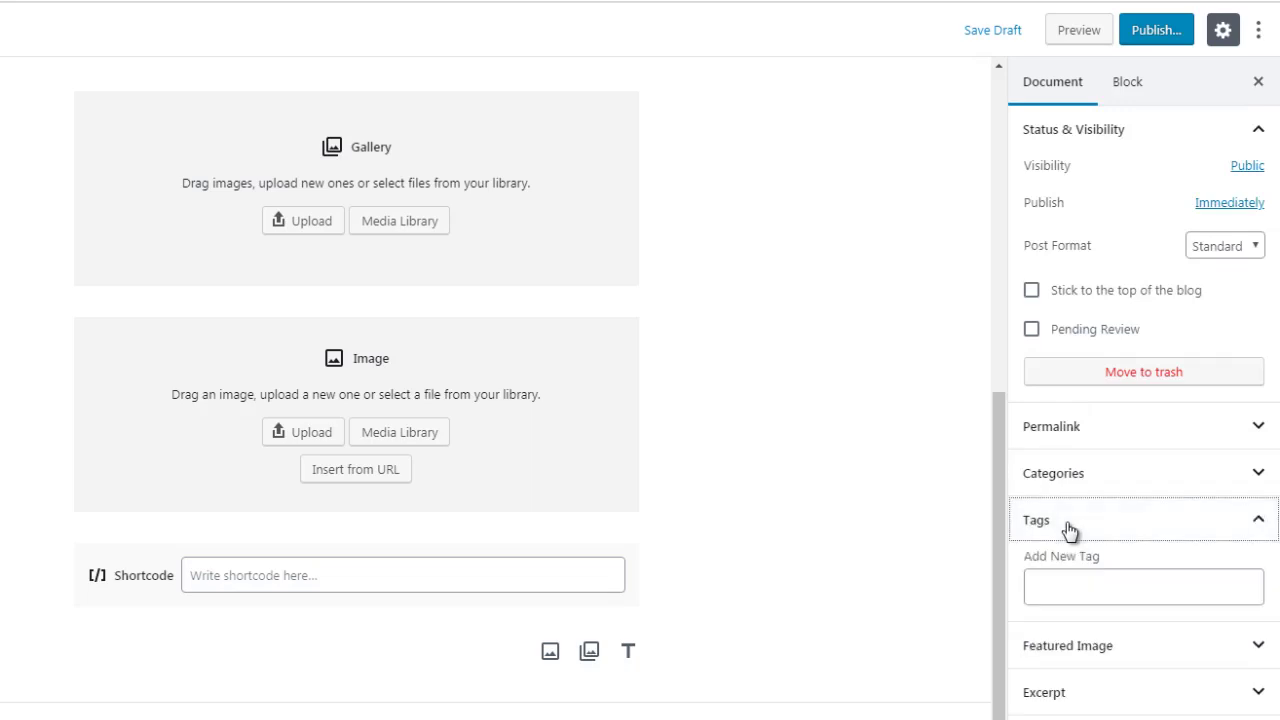
pyautogui.click(1105, 583)
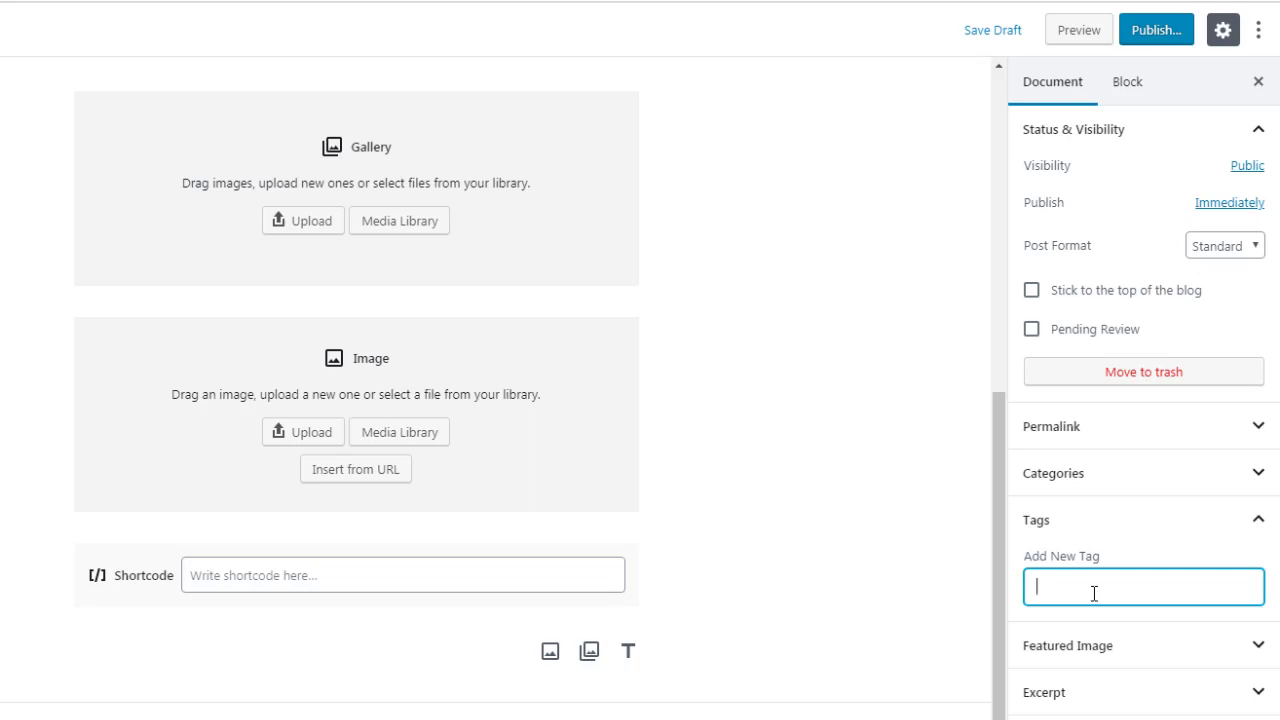
pyautogui.click(1090, 527)
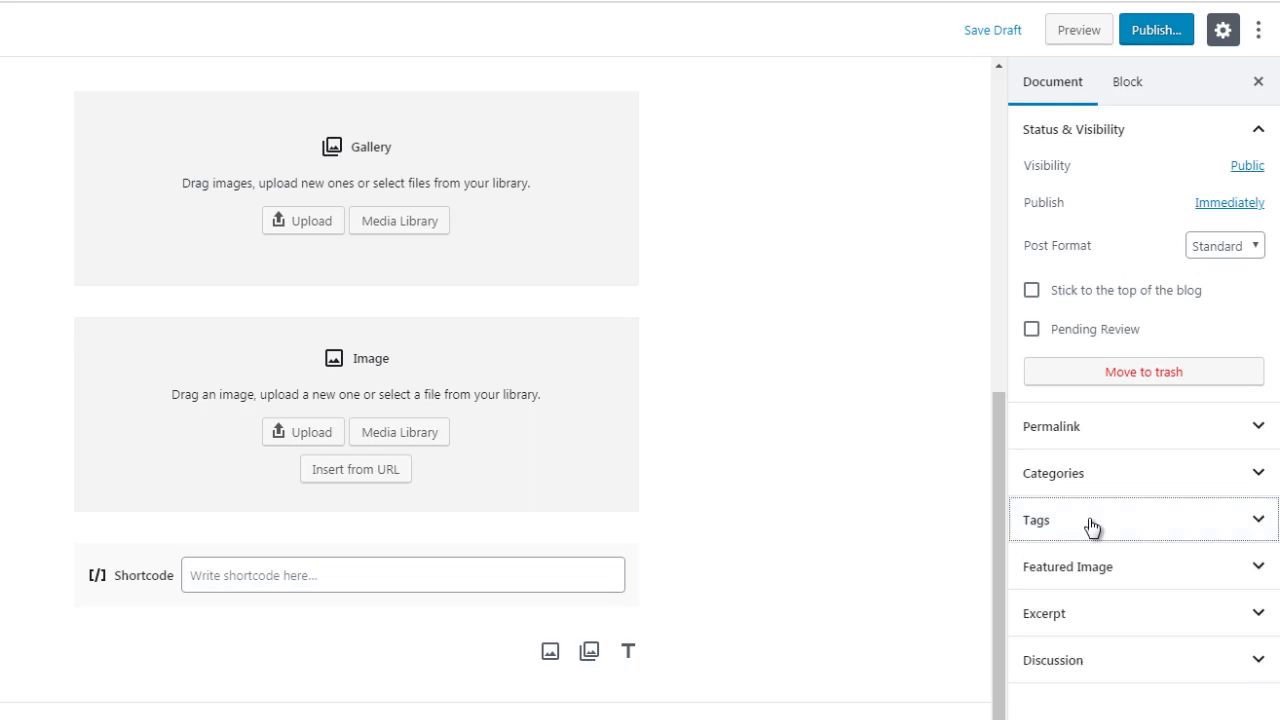
# - Expand the Featured Image panel and briefly open then close the Excerpt panel
pyautogui.click(1089, 579)
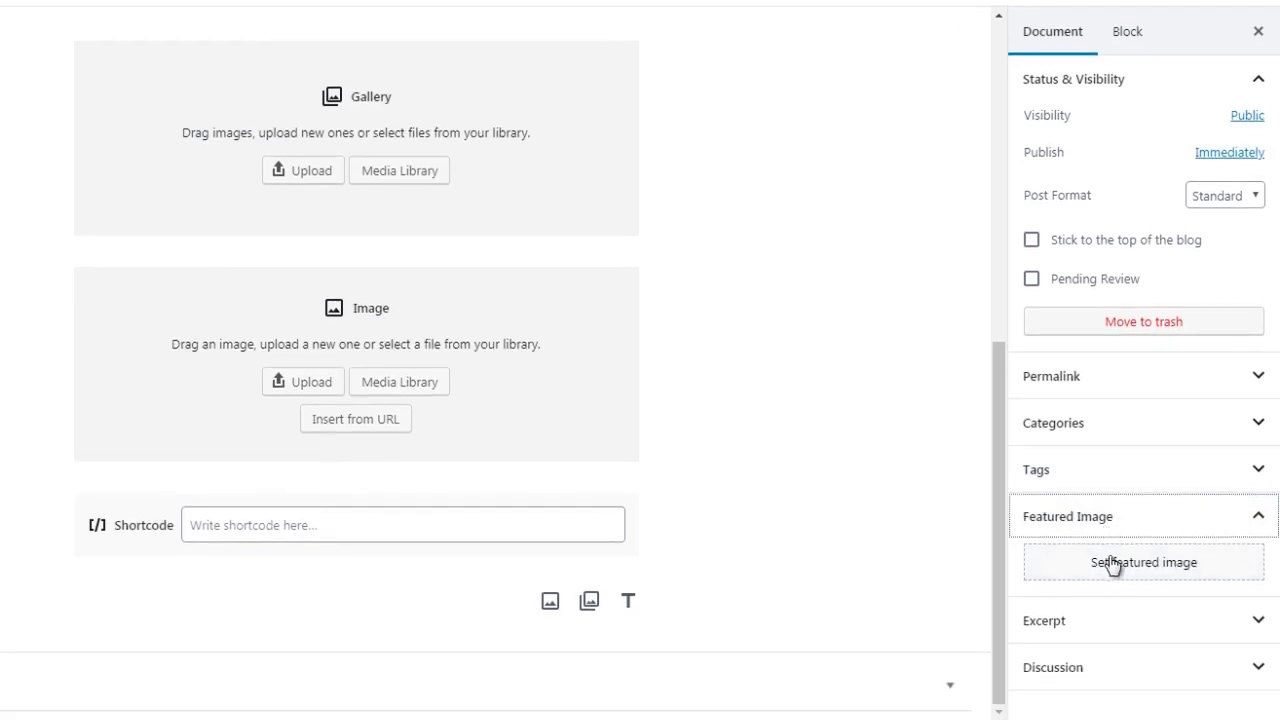
pyautogui.click(1082, 627)
pyautogui.click(1082, 627)
# - Expand Discussion and toggle Allow Comments off and back on, leaving comments allowed
pyautogui.click(1070, 672)
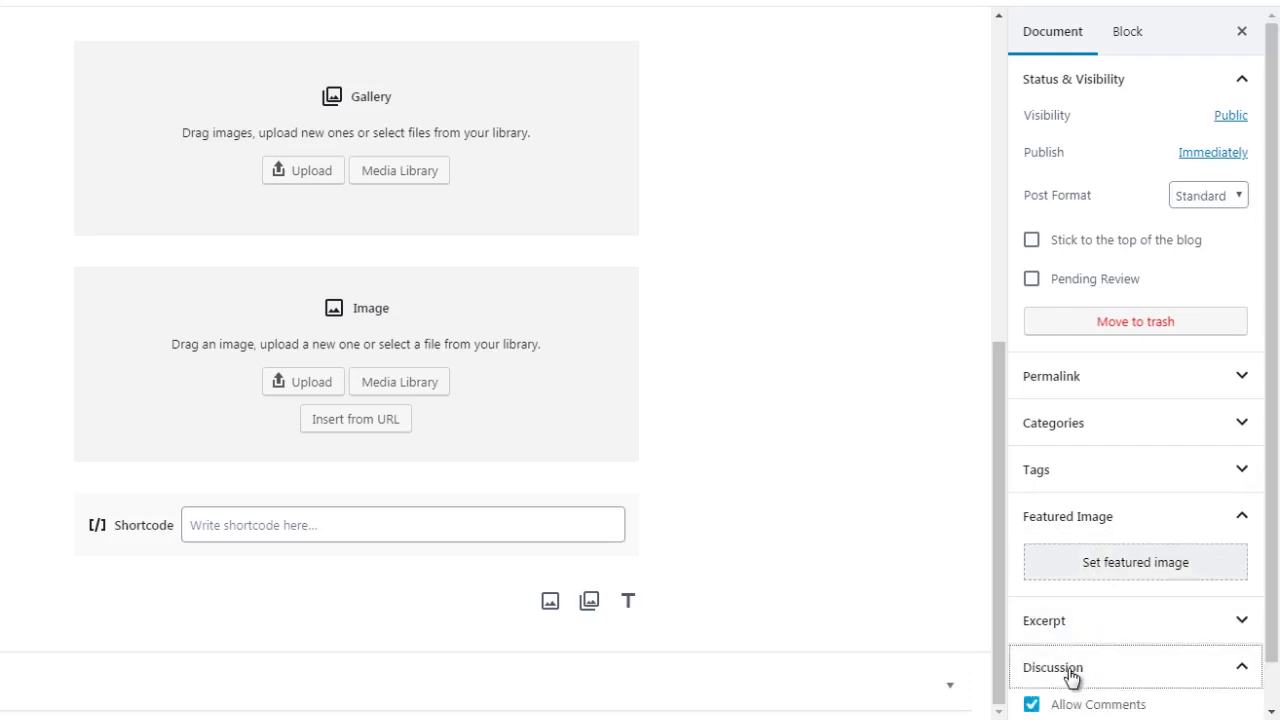
pyautogui.scroll(-1, 1272, 600)
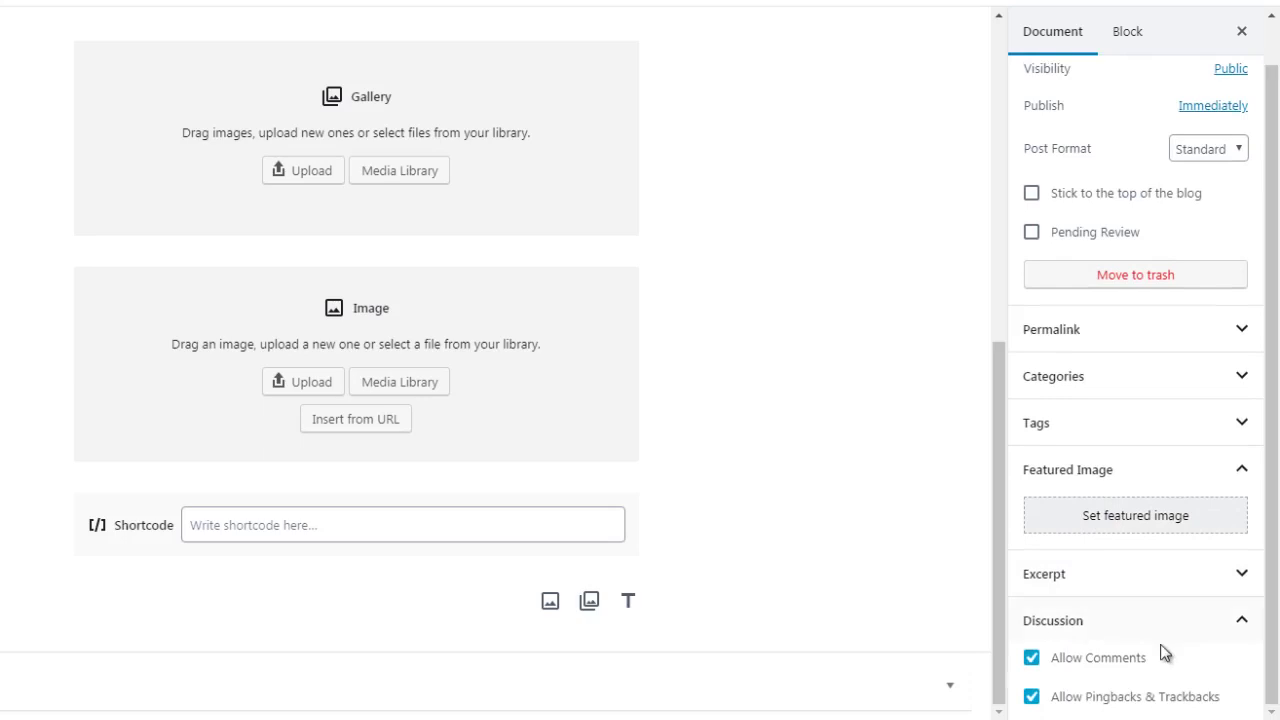
pyautogui.click(1031, 658)
pyautogui.click(1032, 658)
pyautogui.scroll(1, 1262, 450)
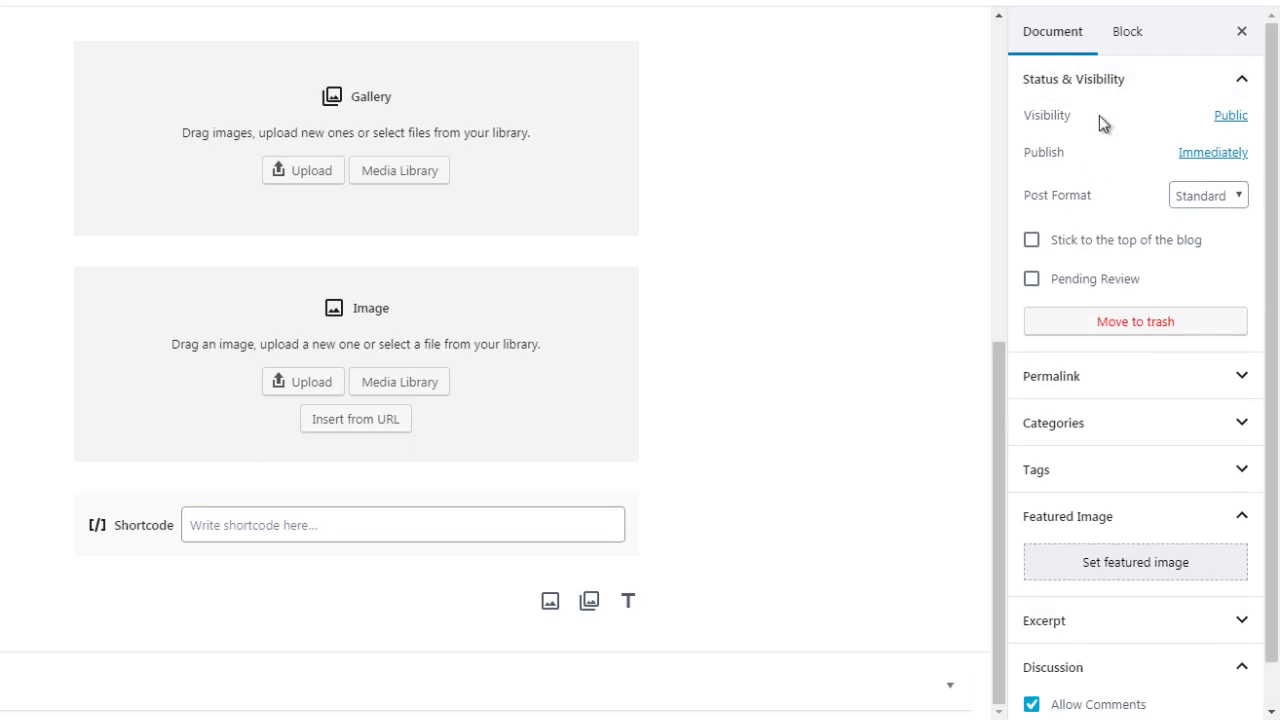
# - Switch the sidebar to Block settings and select the Gallery, then the Image block
pyautogui.click(1128, 38)
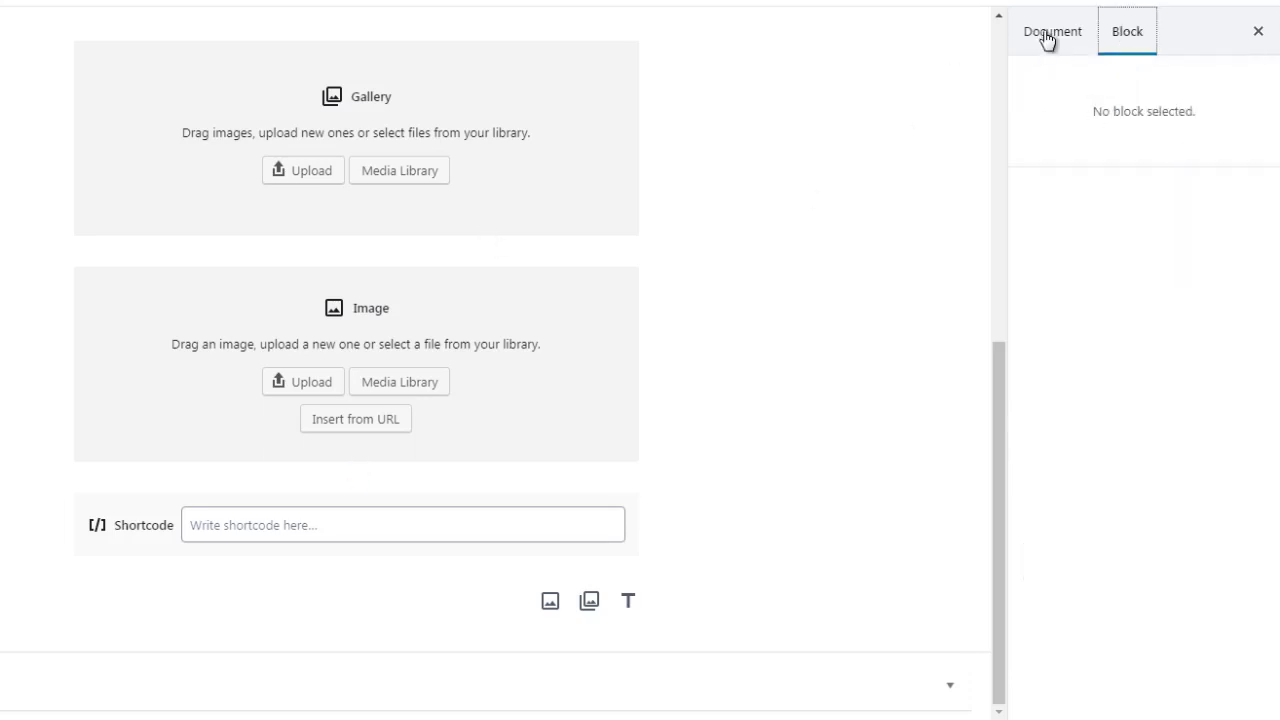
pyautogui.click(543, 180)
pyautogui.click(542, 431)
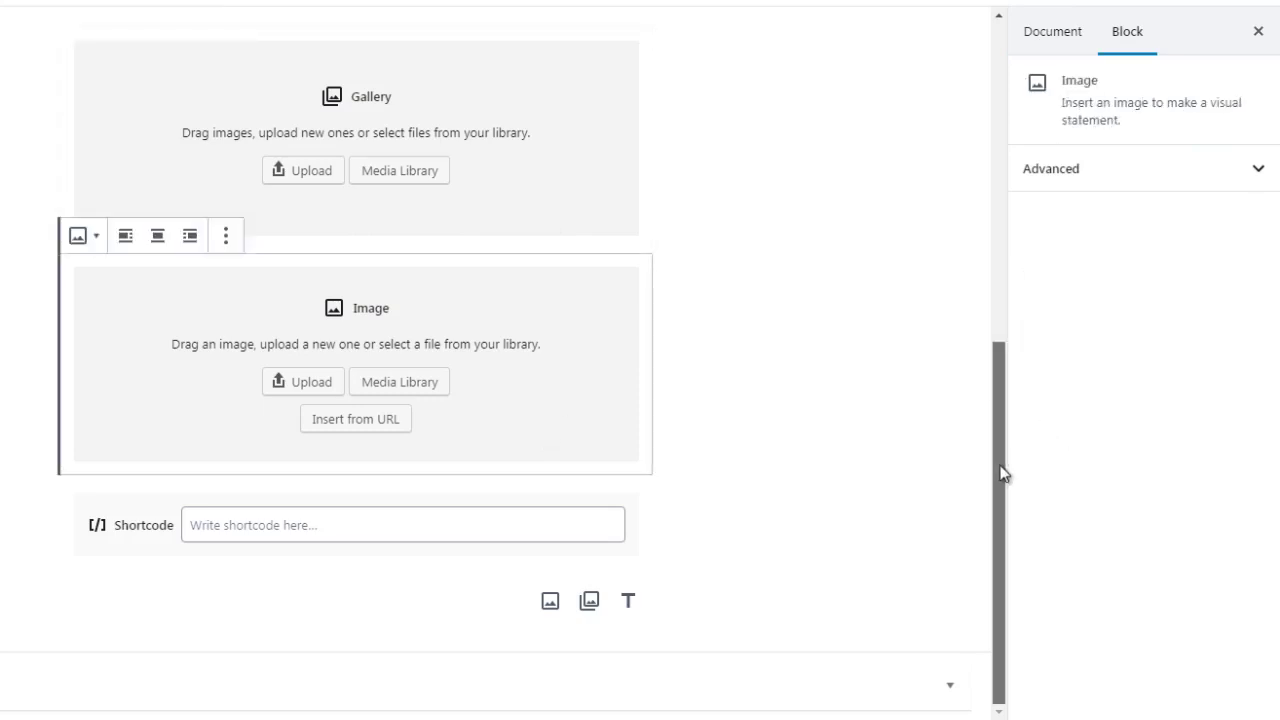
pyautogui.scroll(2, 1006, 323)
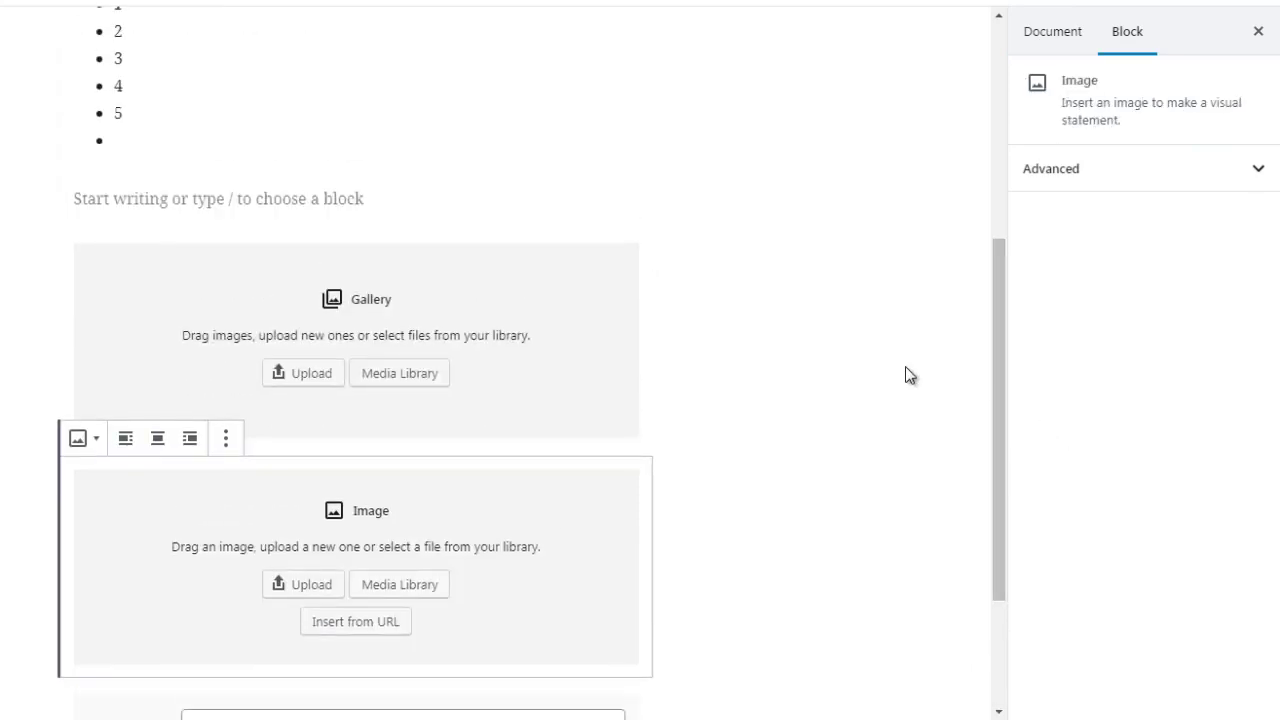